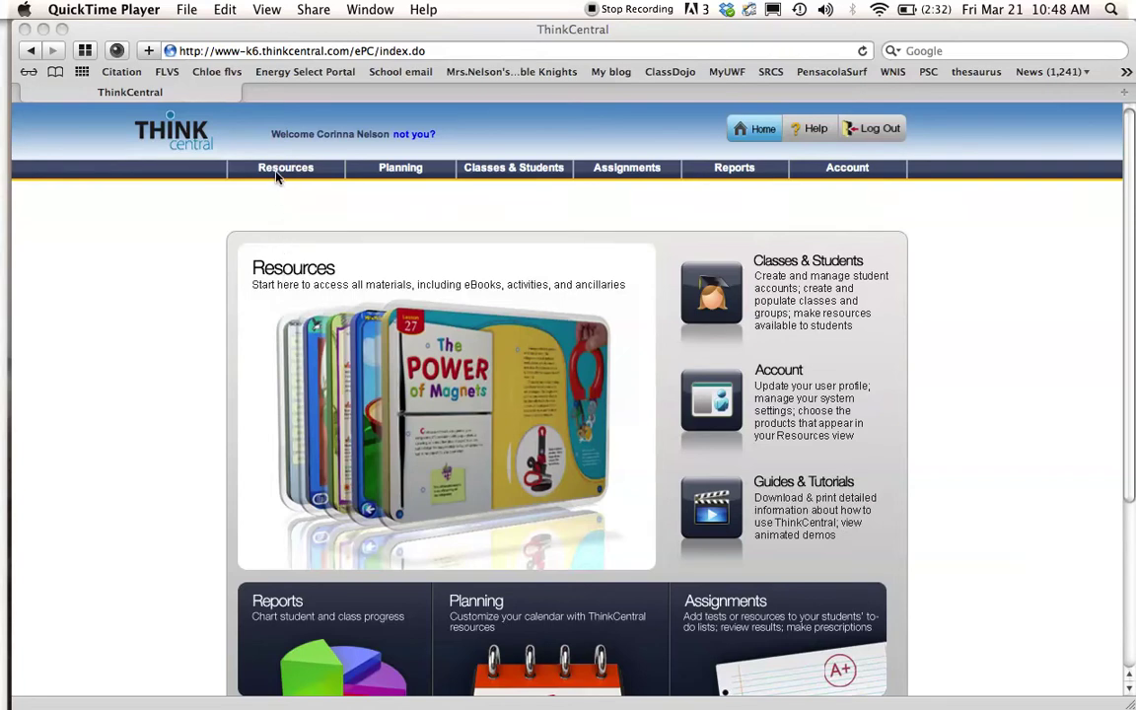
- Open the resources and filter them to the Reading subject and Grade 4
click(293, 266)
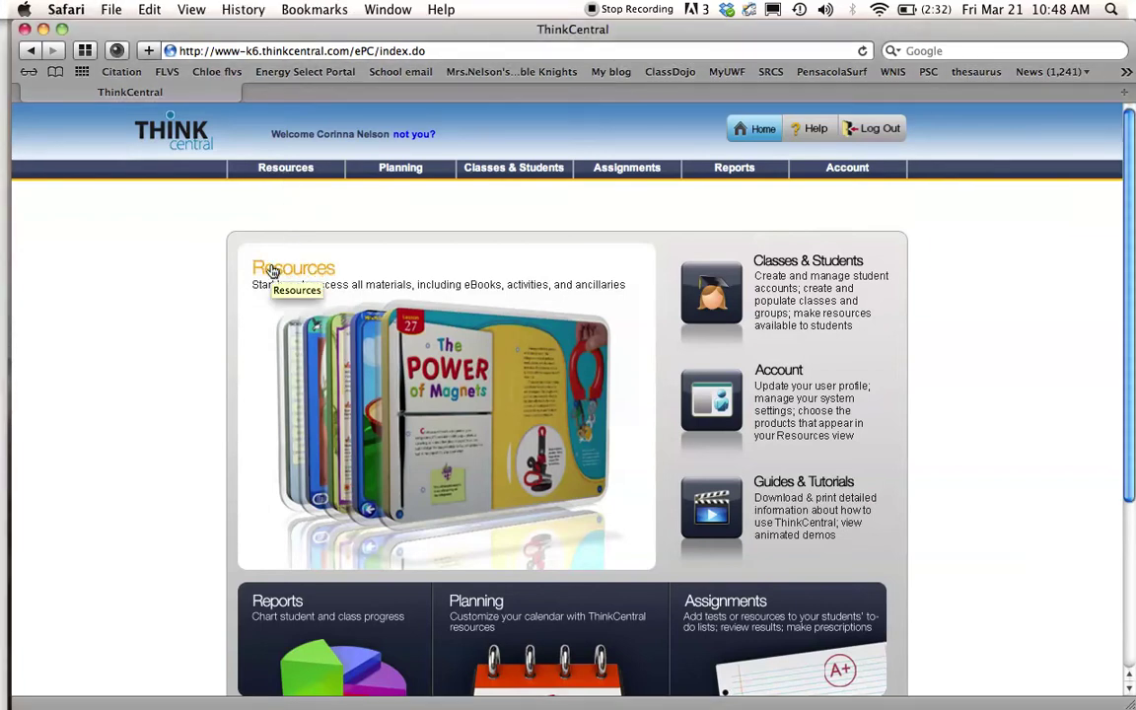
click(291, 271)
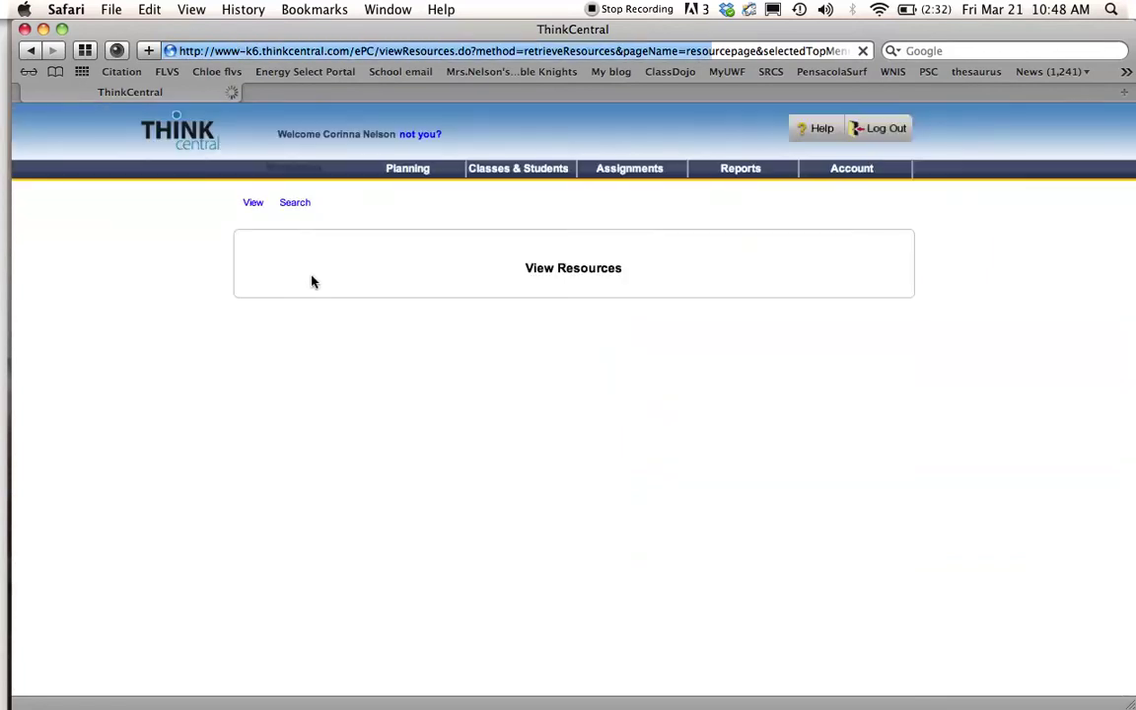
click(310, 341)
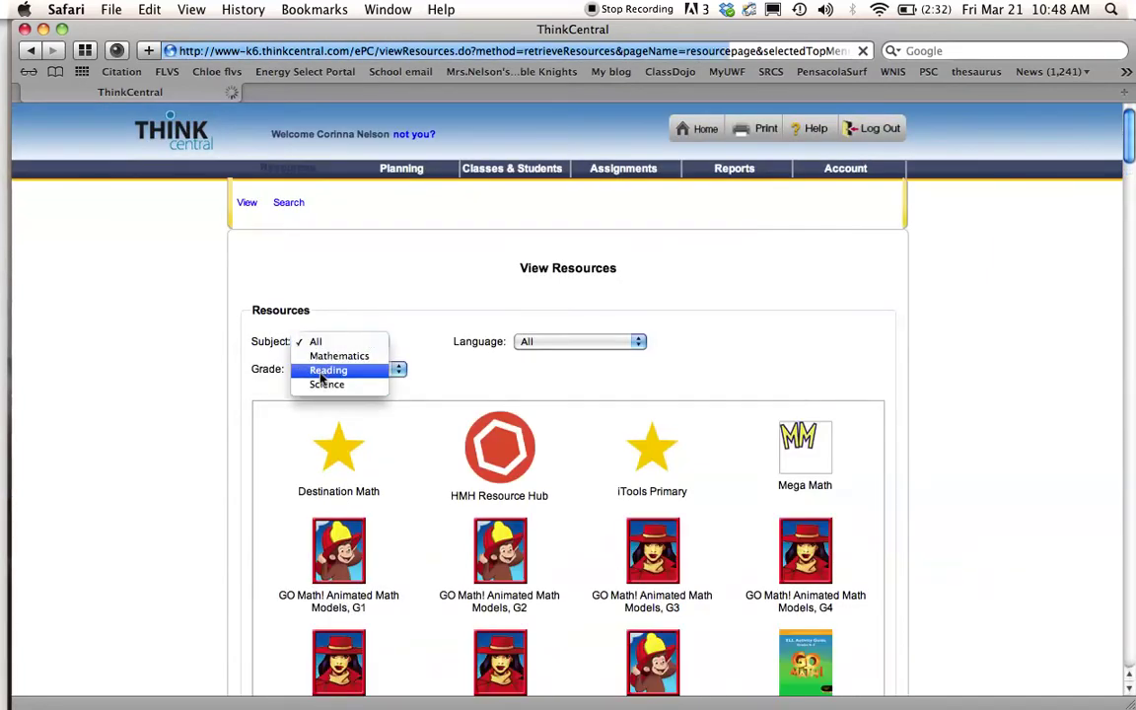
click(320, 372)
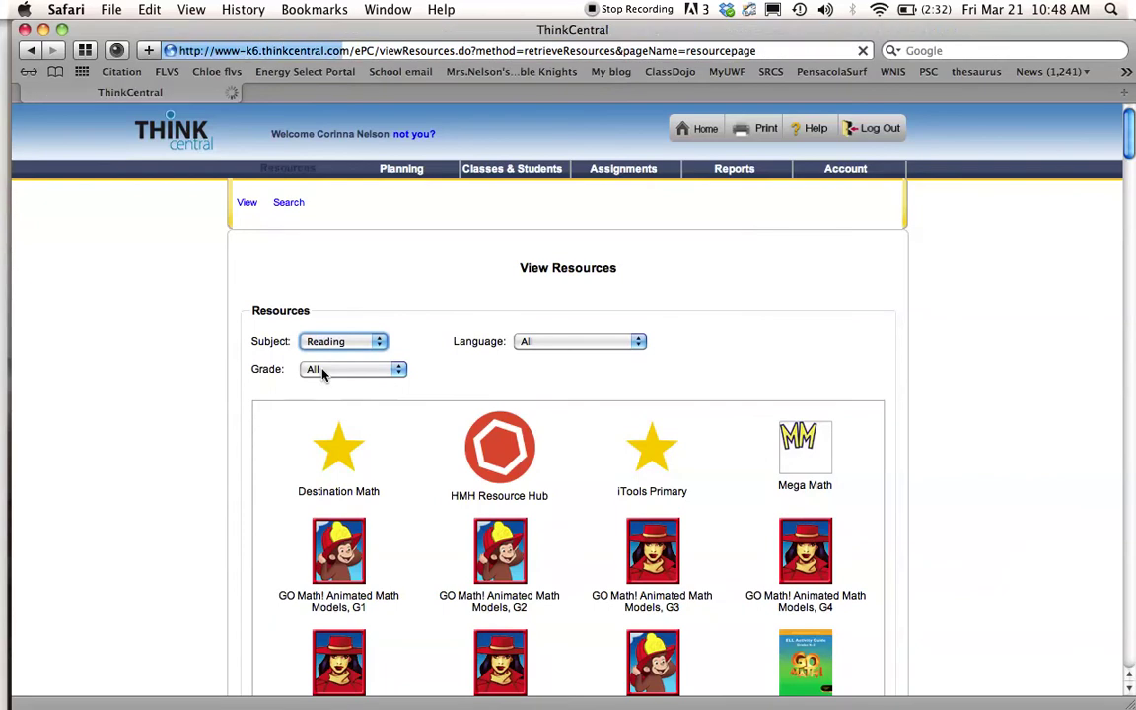
click(323, 371)
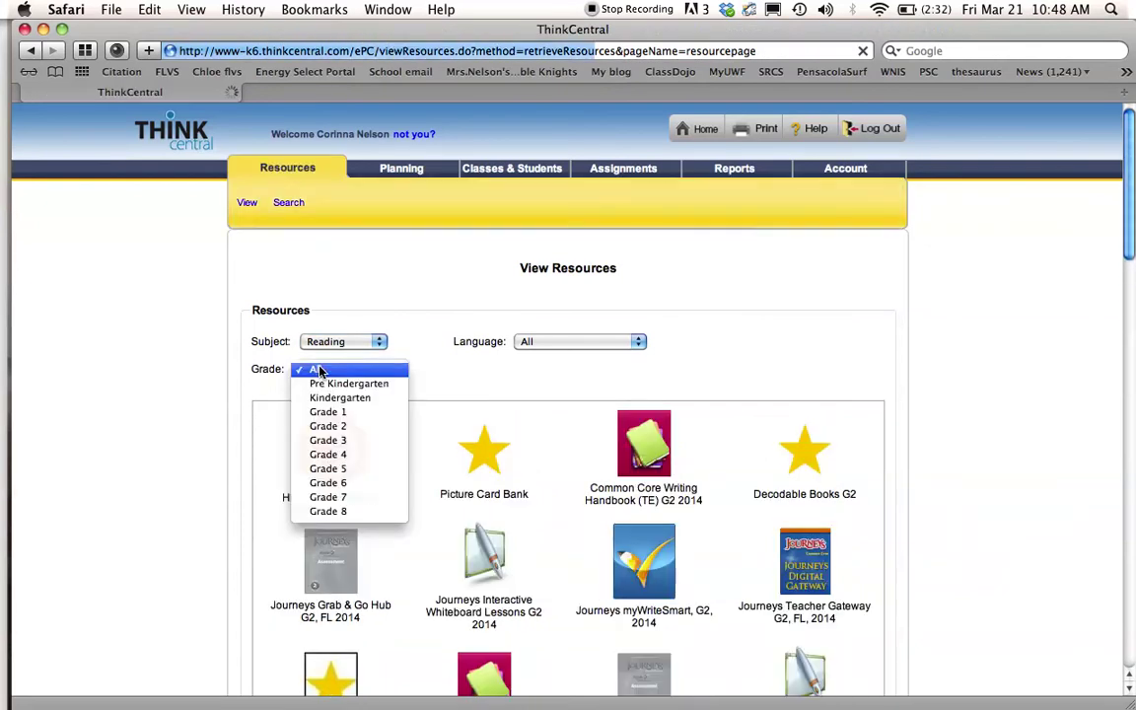
click(327, 455)
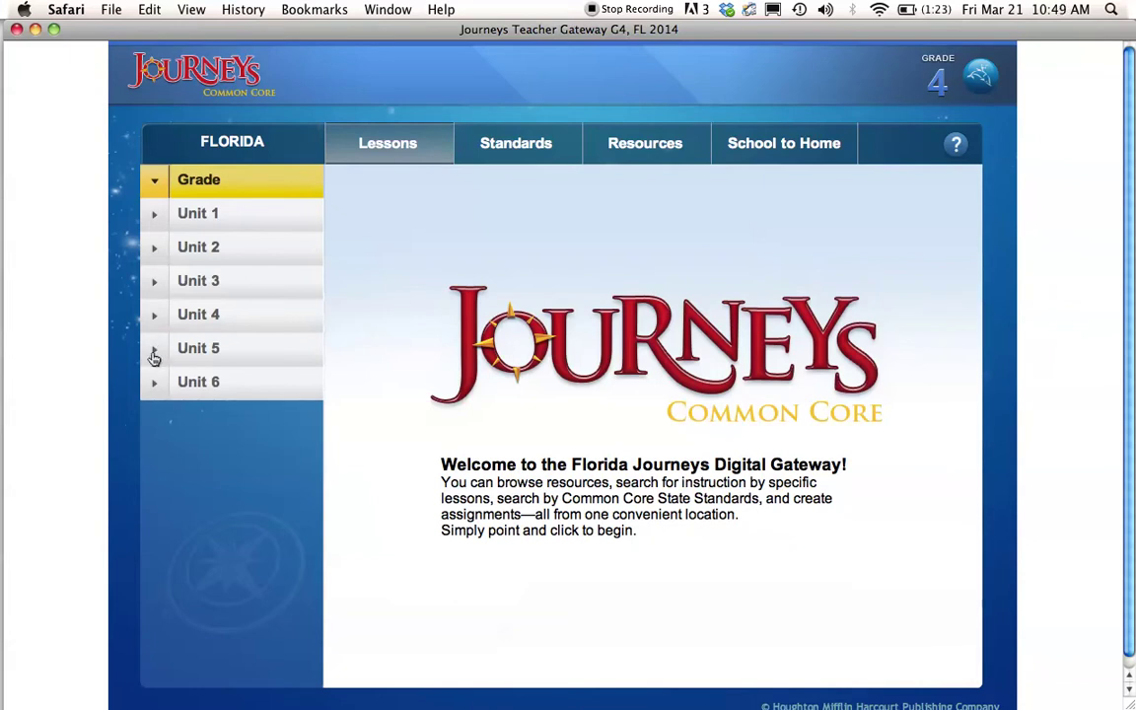
- Open Day 5 of Lesson 21 in Unit 5 of the Grade 4 Journeys lessons
click(153, 351)
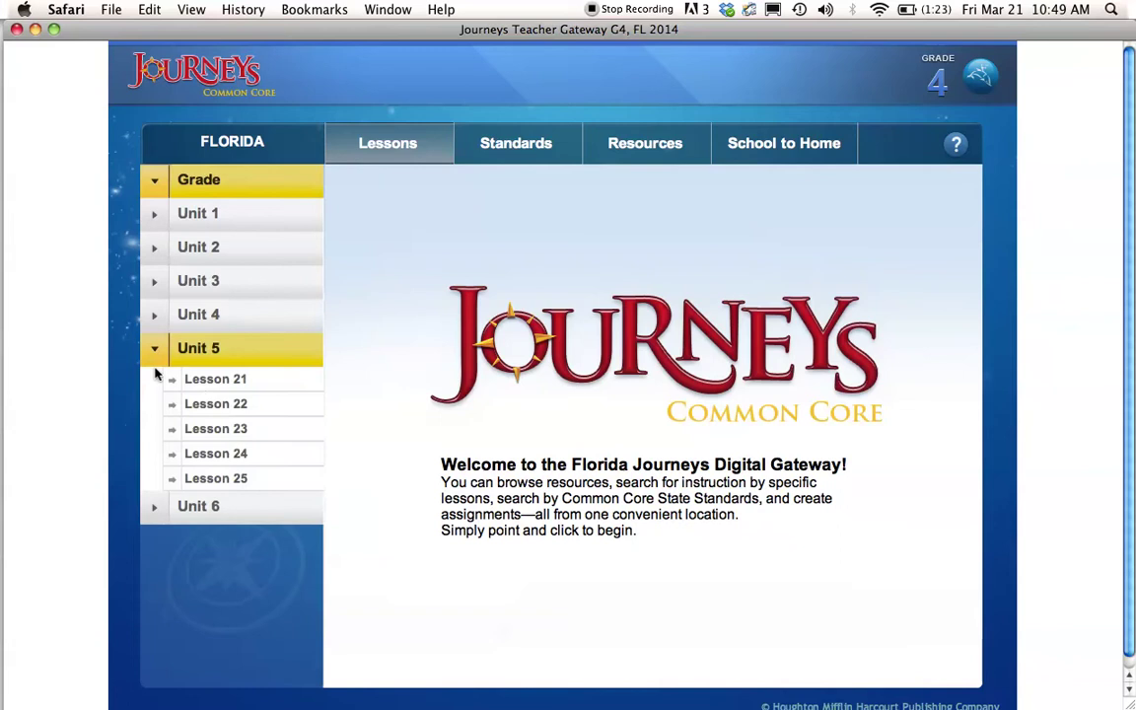
click(170, 381)
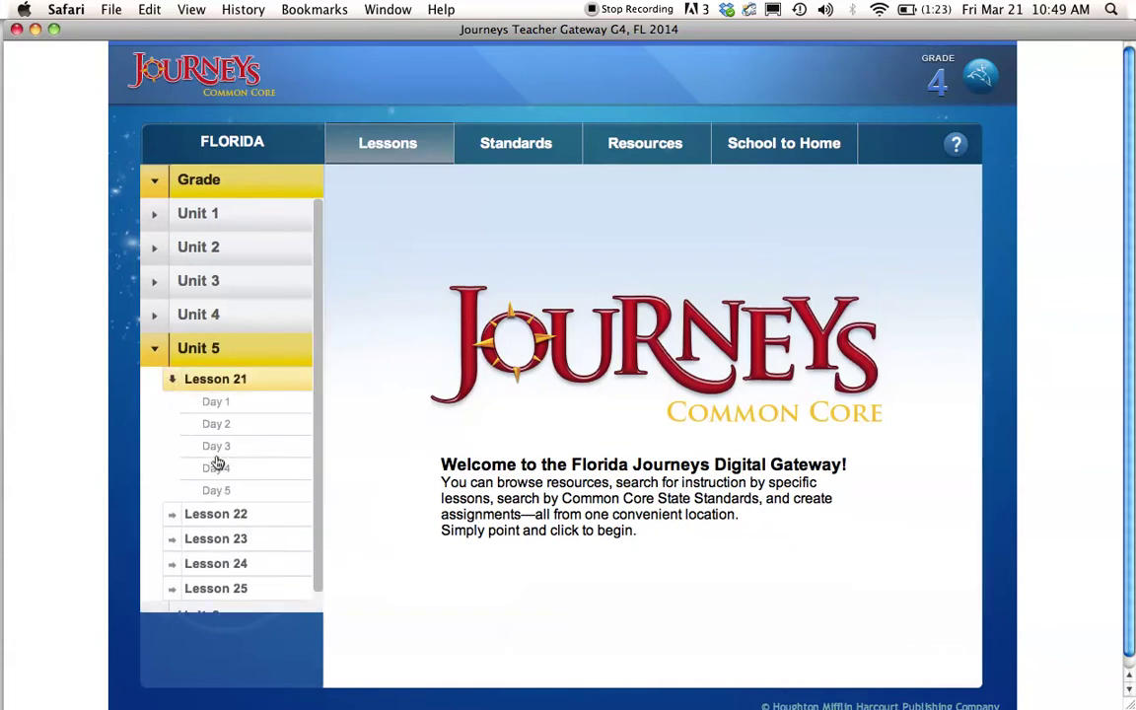
click(219, 490)
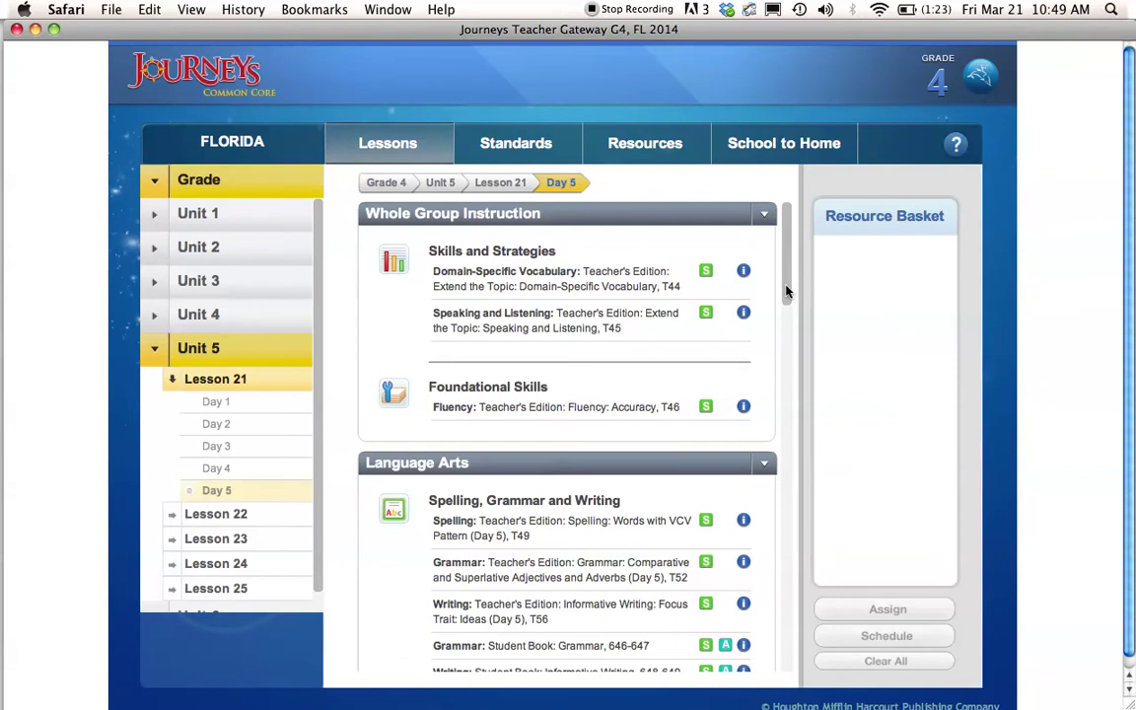
- Add the online assessment Weekly Test: Lesson 21 to the resource basket and assign it
drag(789, 291, 771, 600)
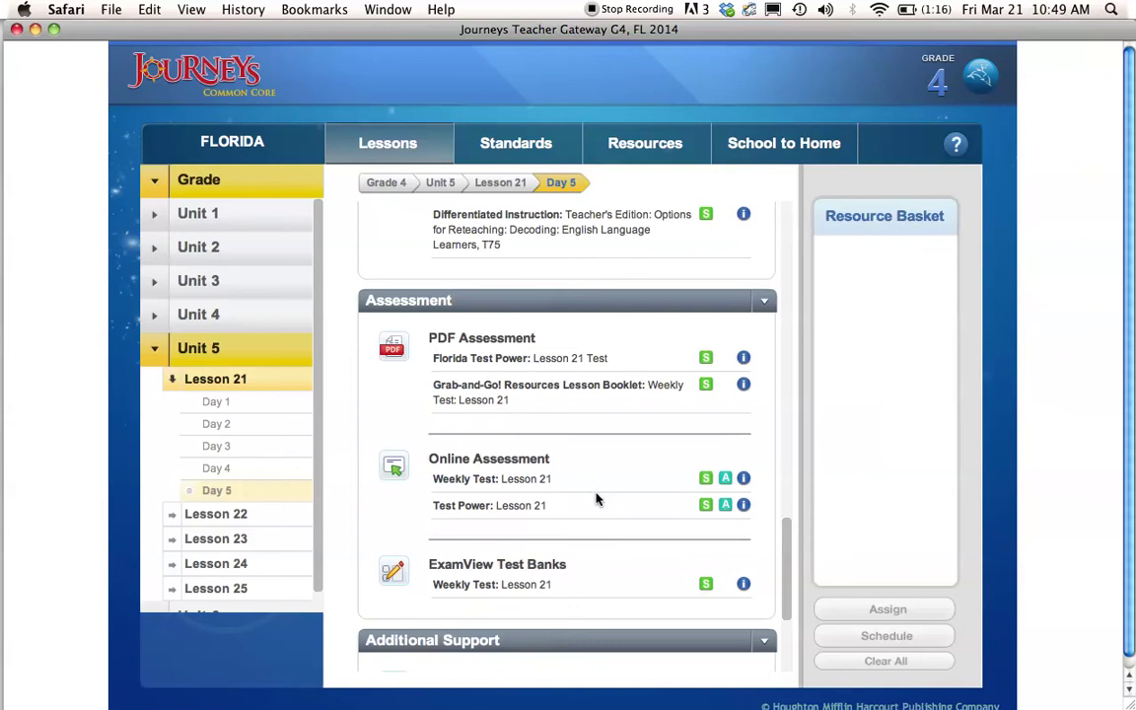
click(725, 480)
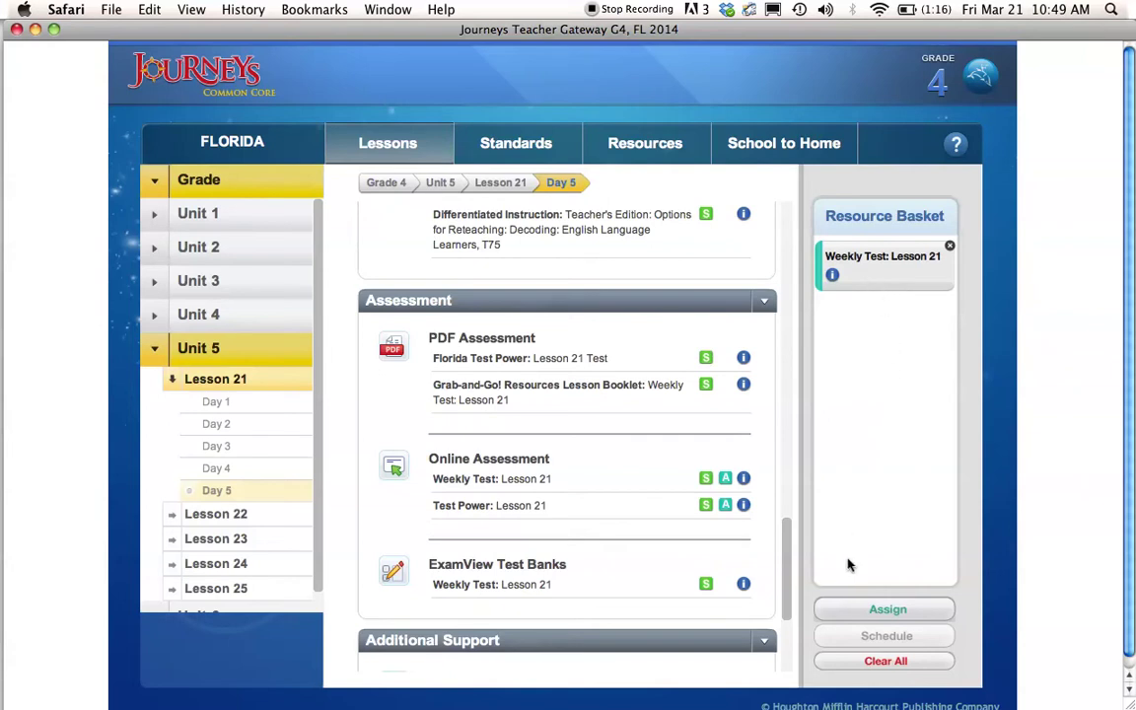
click(859, 612)
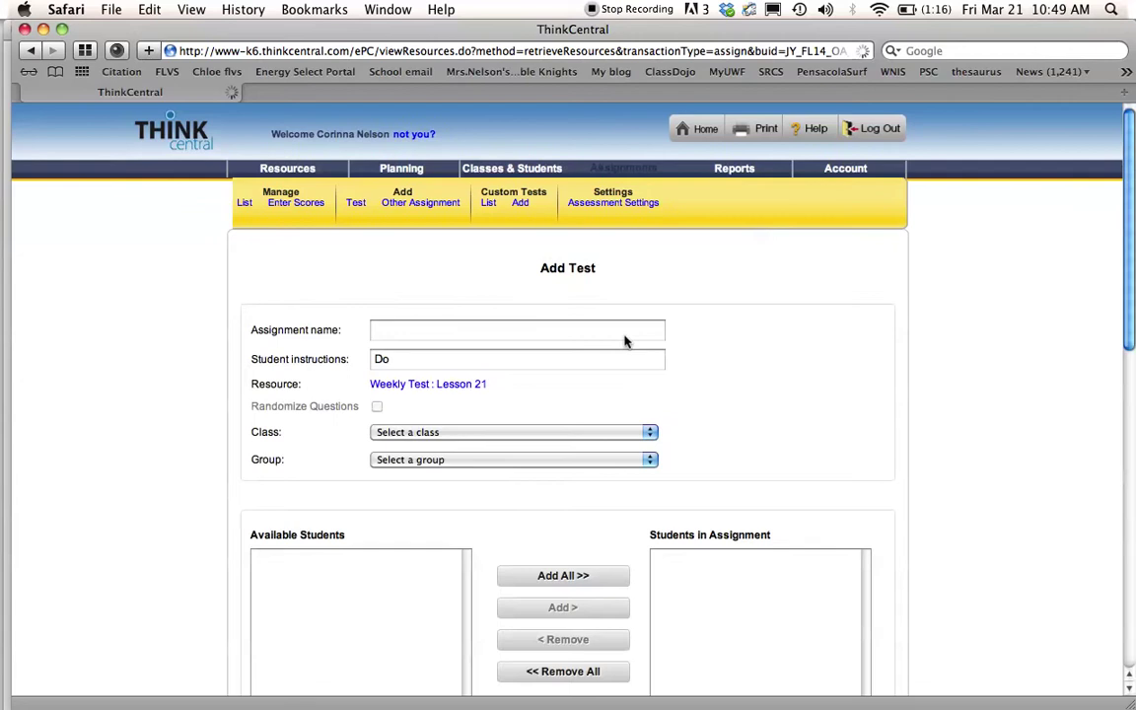
- Name the assignment "Lesson 21 test" and choose the teacher's 2013 class
click(493, 328)
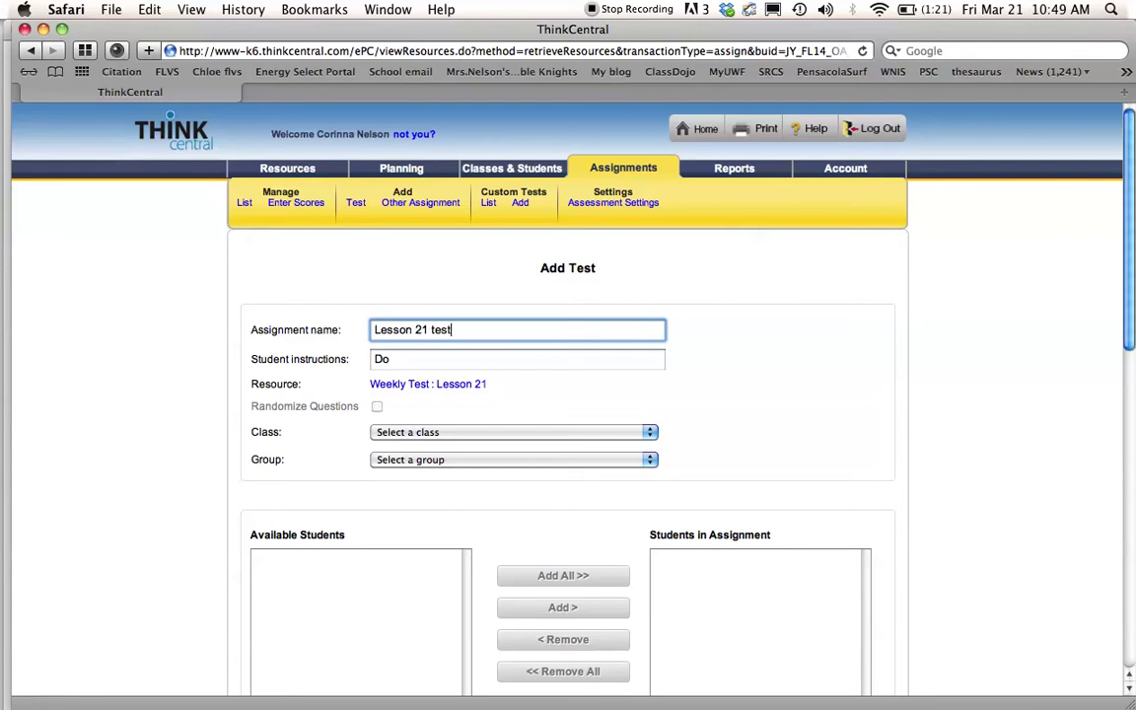
click(555, 433)
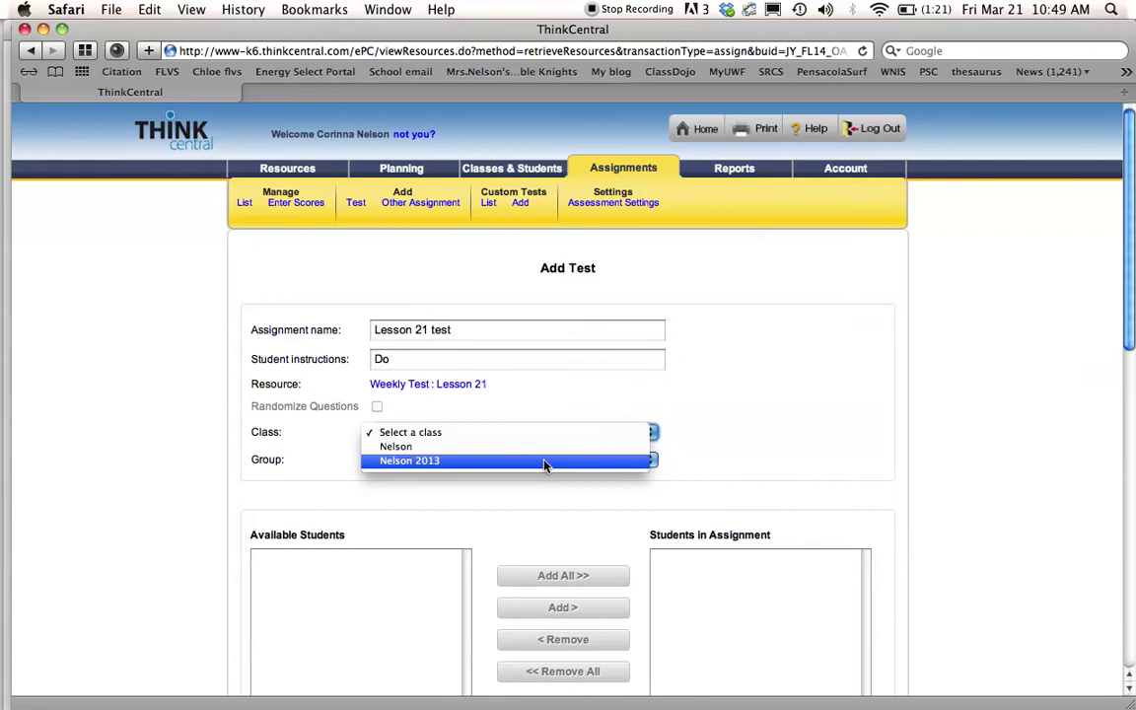
click(541, 461)
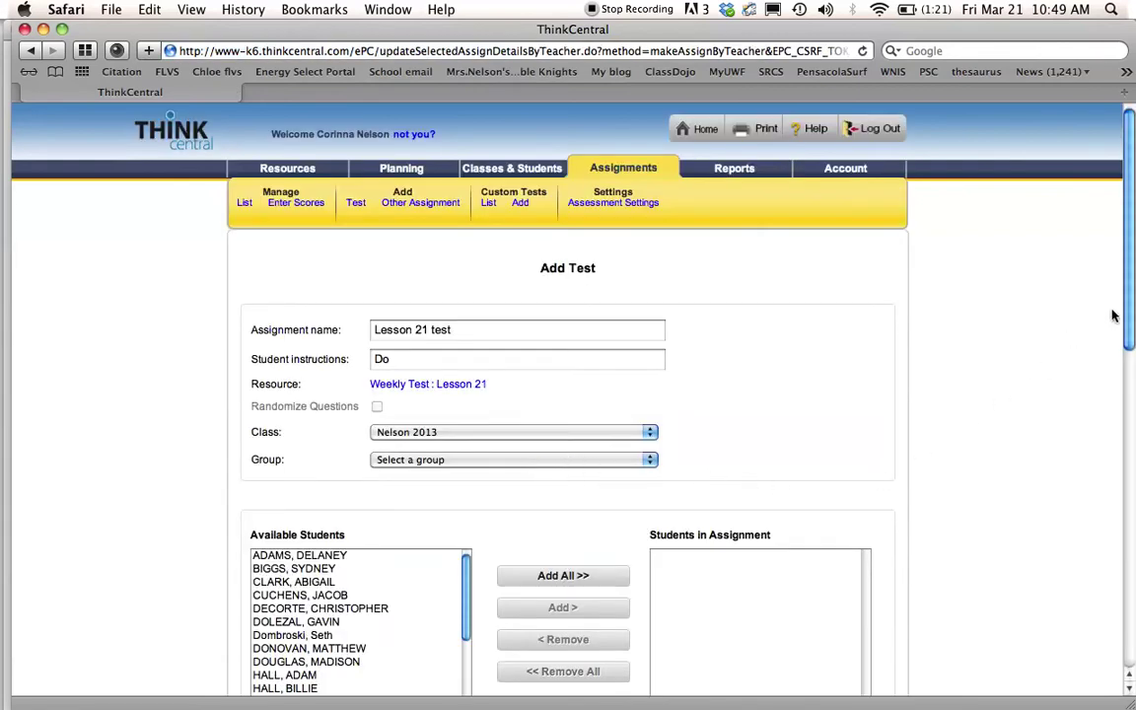
- Add all available students to the assignment and remove the fourth and eighth students of the class list
scroll(1132, 325, down, 5)
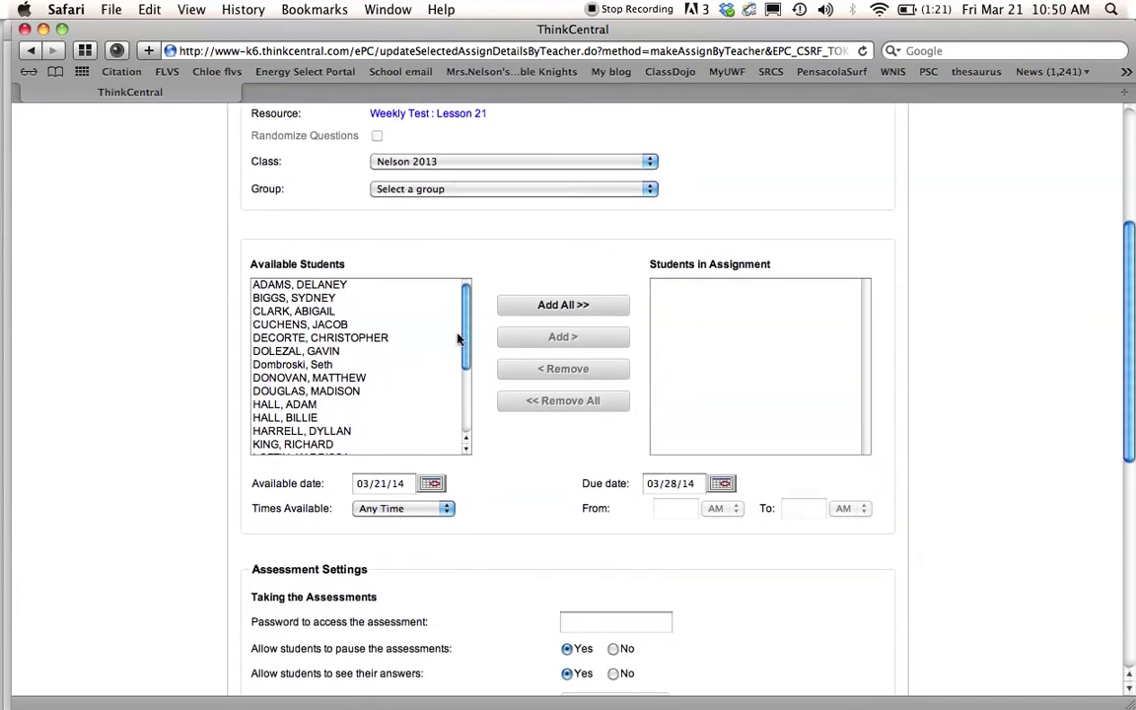
click(515, 310)
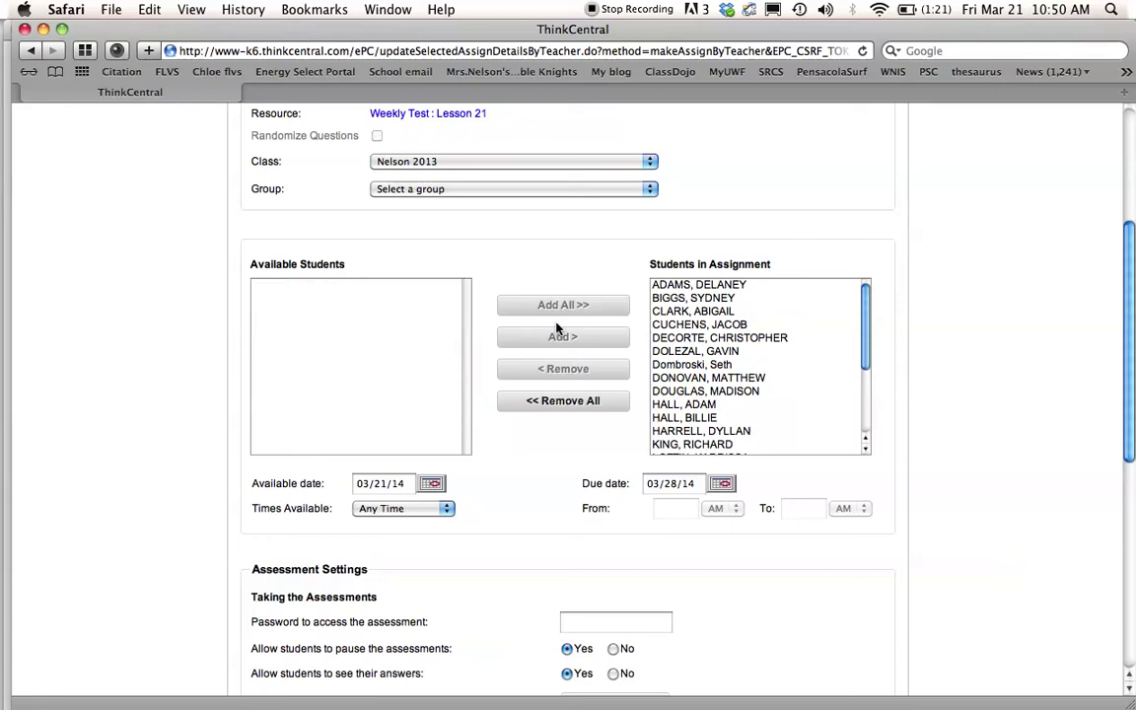
click(682, 329)
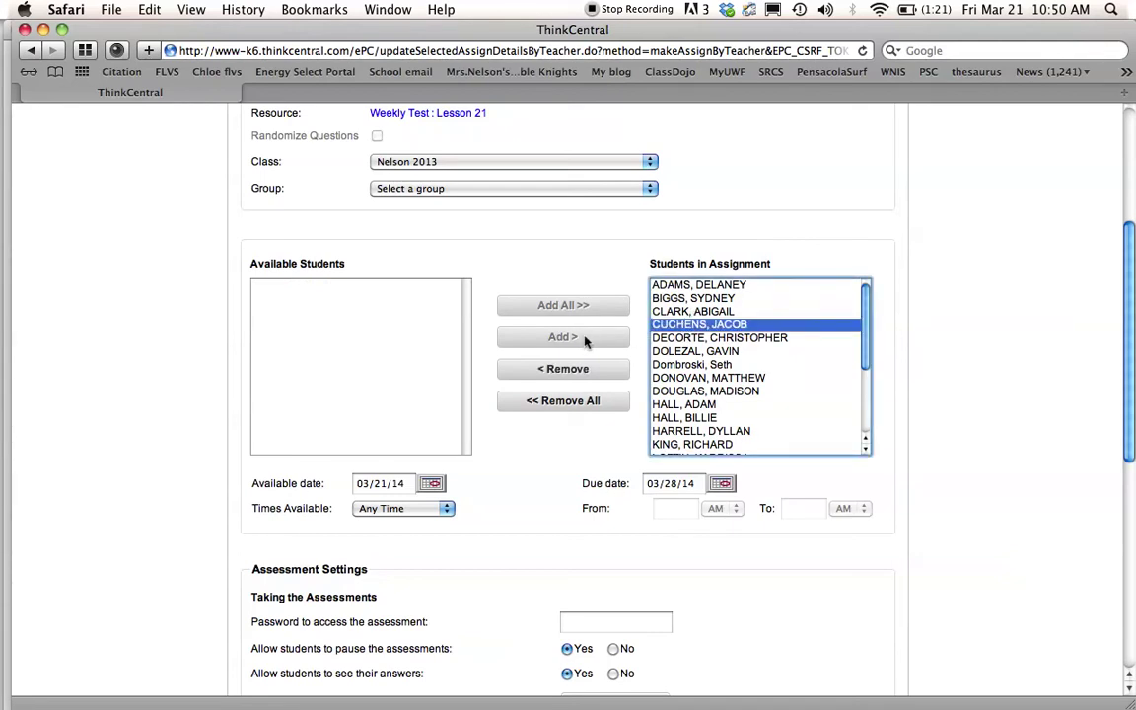
click(582, 370)
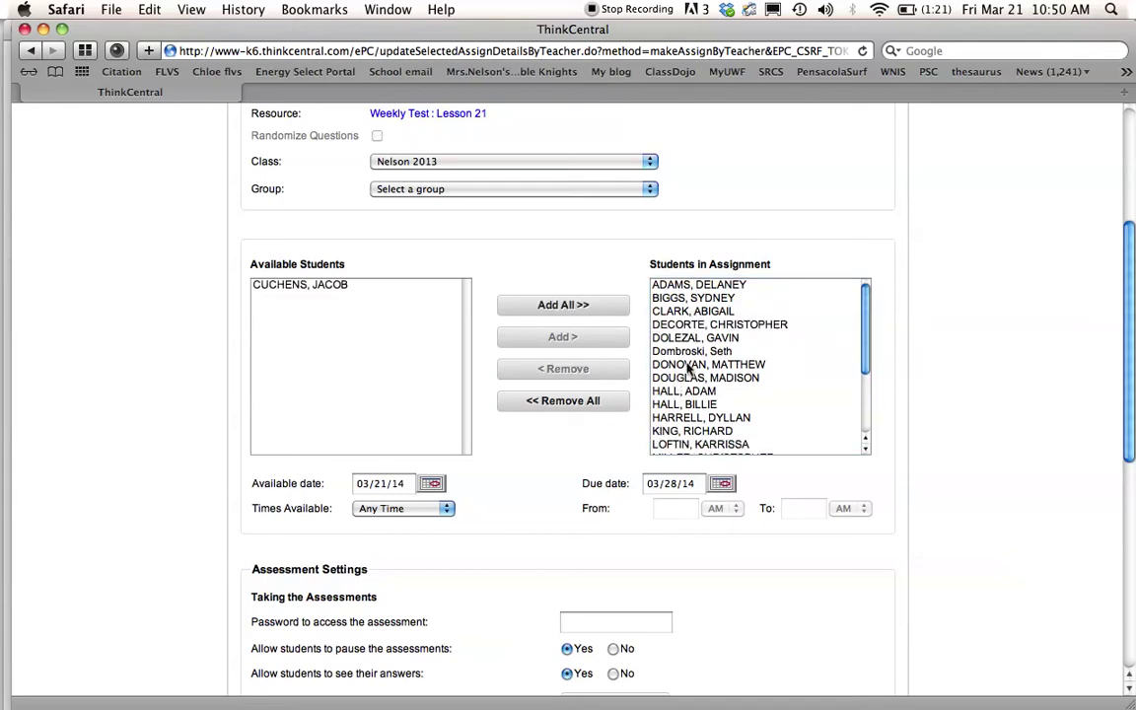
click(688, 364)
click(582, 369)
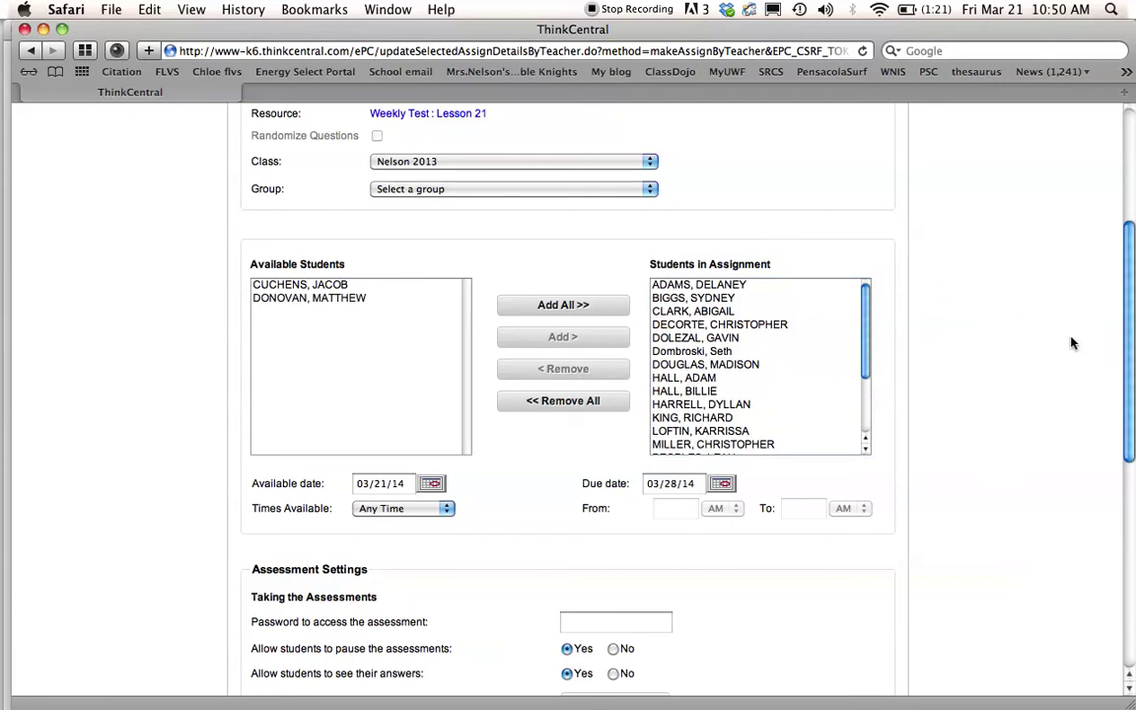
- Open the test's question selection and exclude the whole Decoding section
scroll(1006, 360, down, 5)
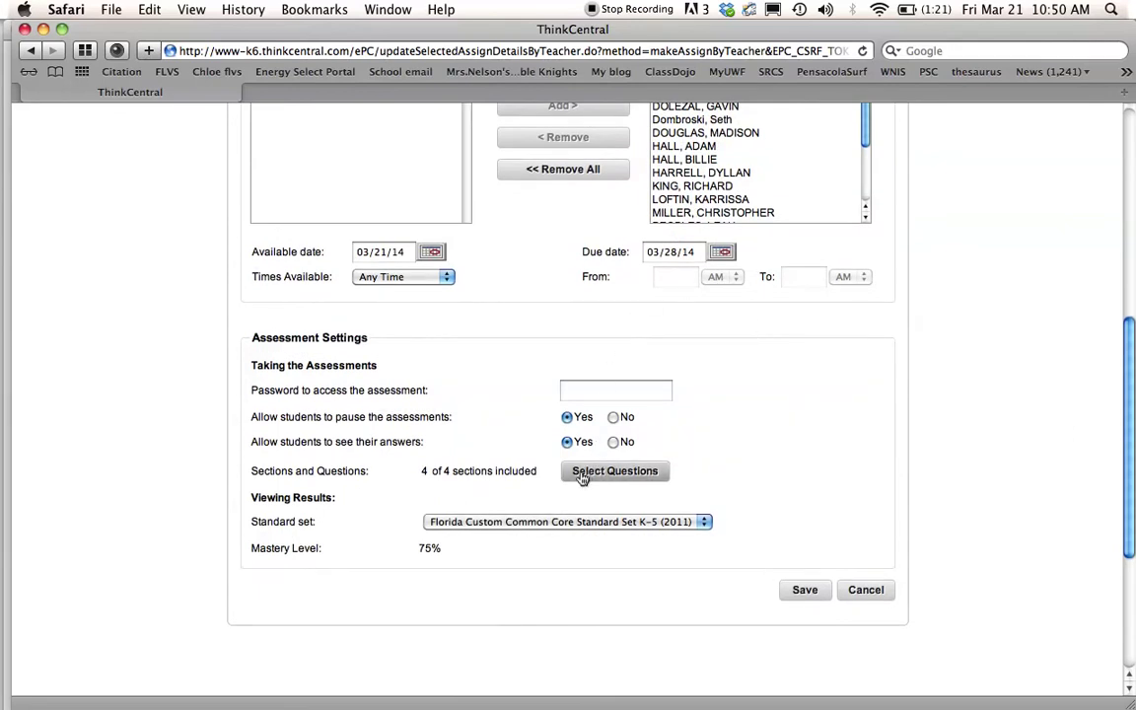
click(583, 473)
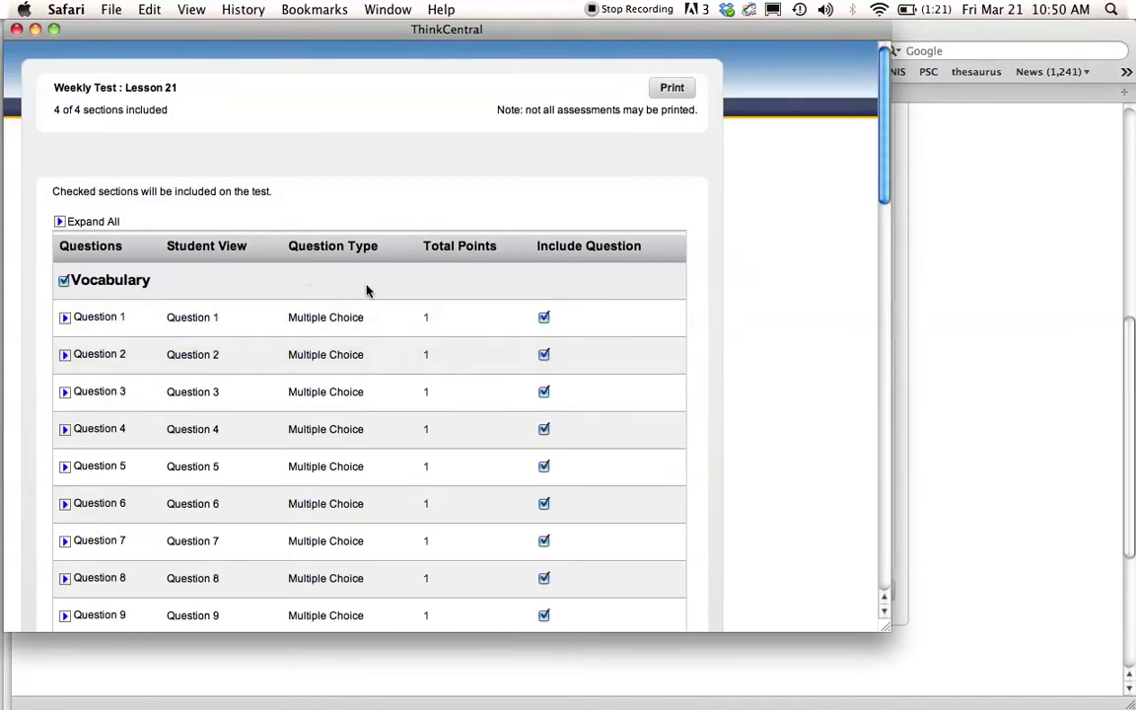
drag(885, 203, 885, 465)
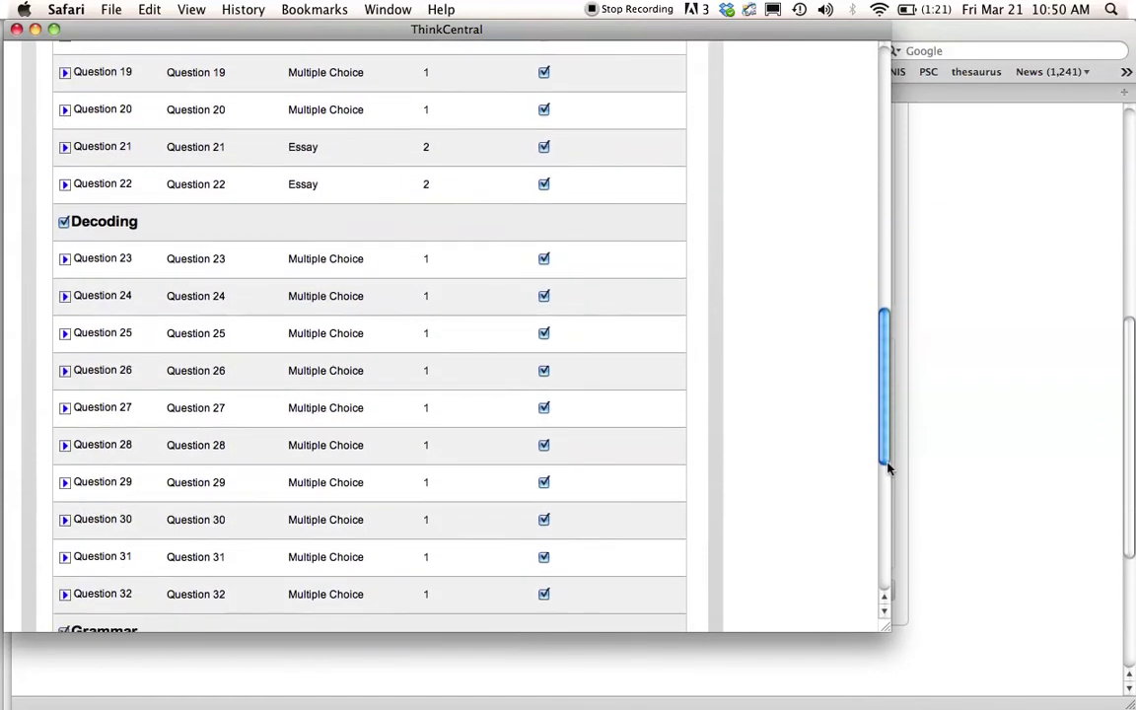
click(64, 222)
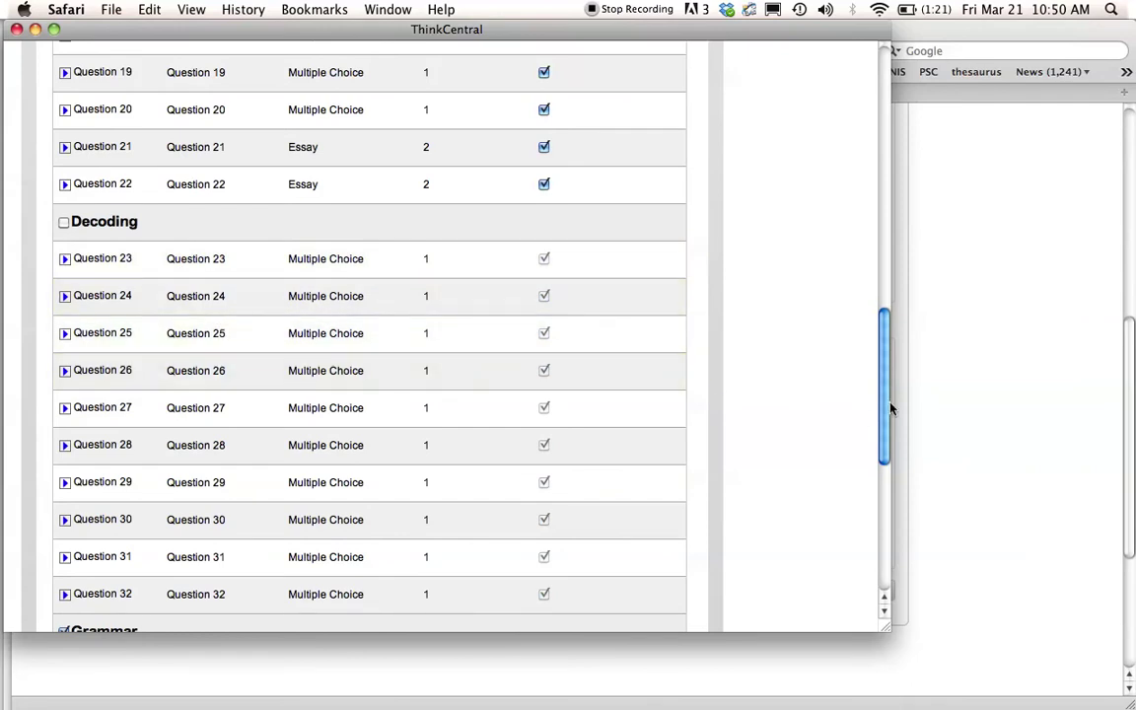
- Expand all the test's questions and try excluding Question 6 of the Vocabulary section
drag(885, 412, 907, 147)
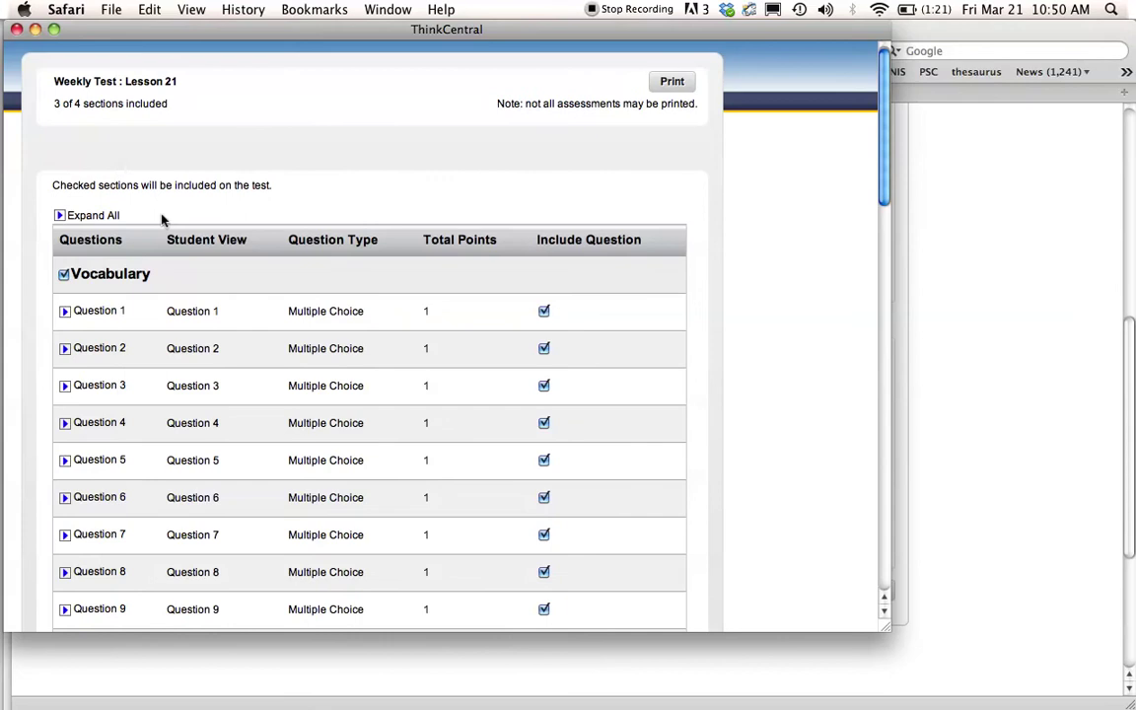
click(60, 215)
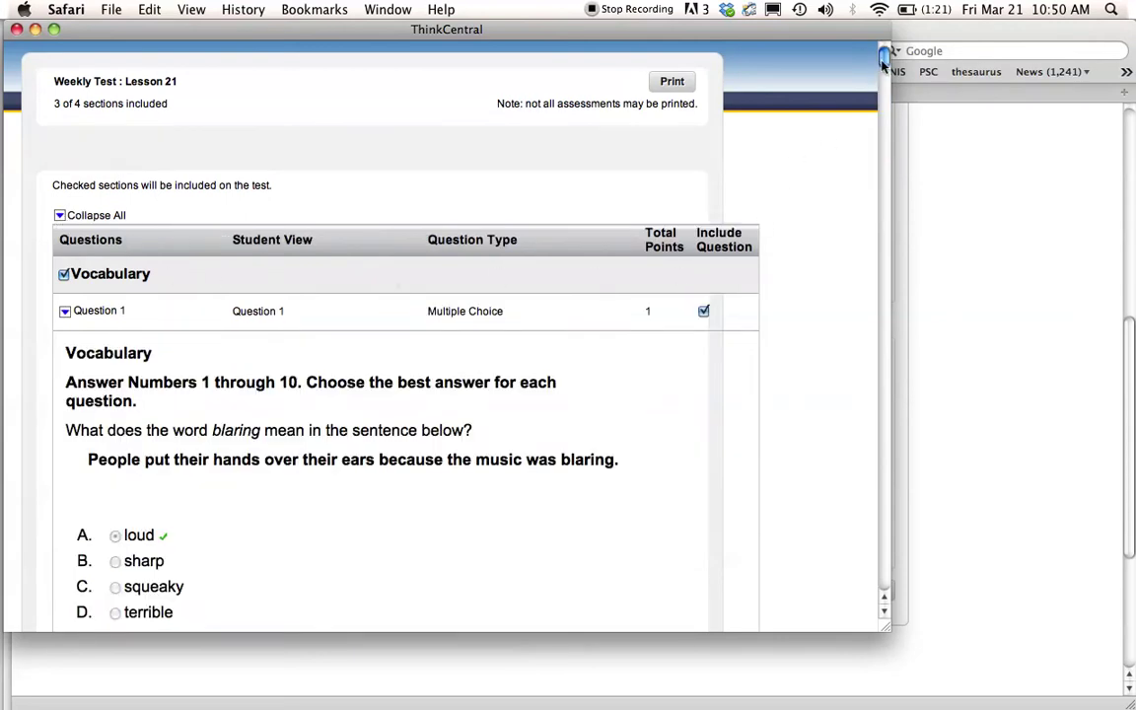
drag(885, 61, 884, 134)
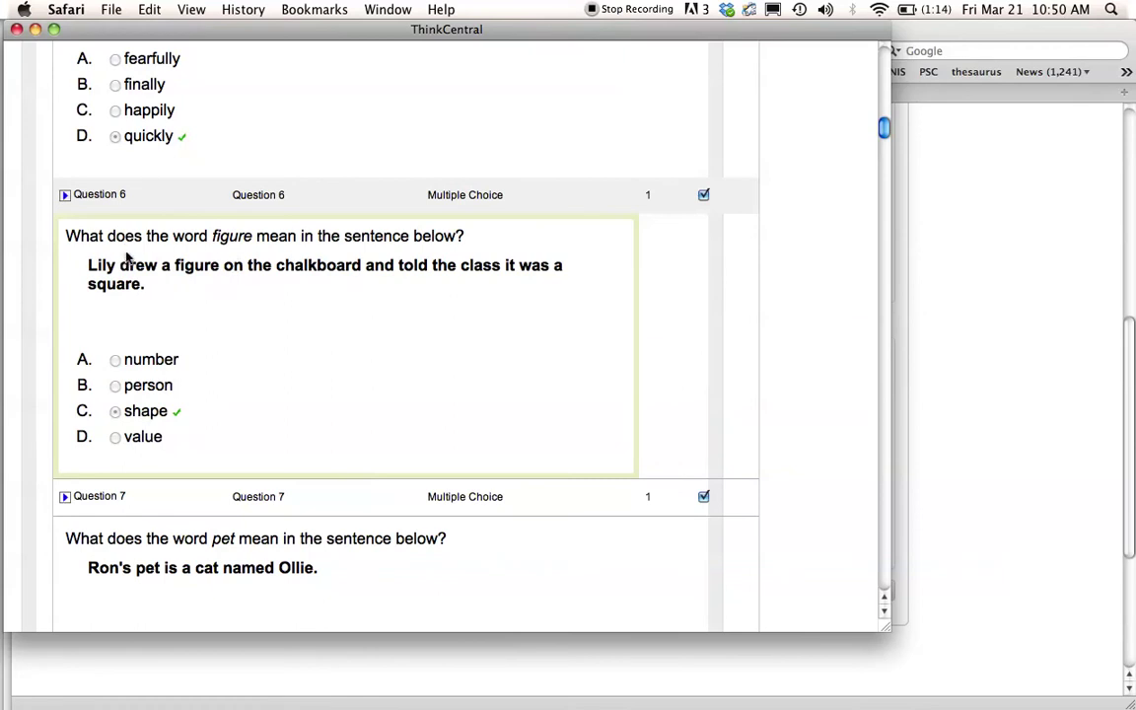
click(703, 195)
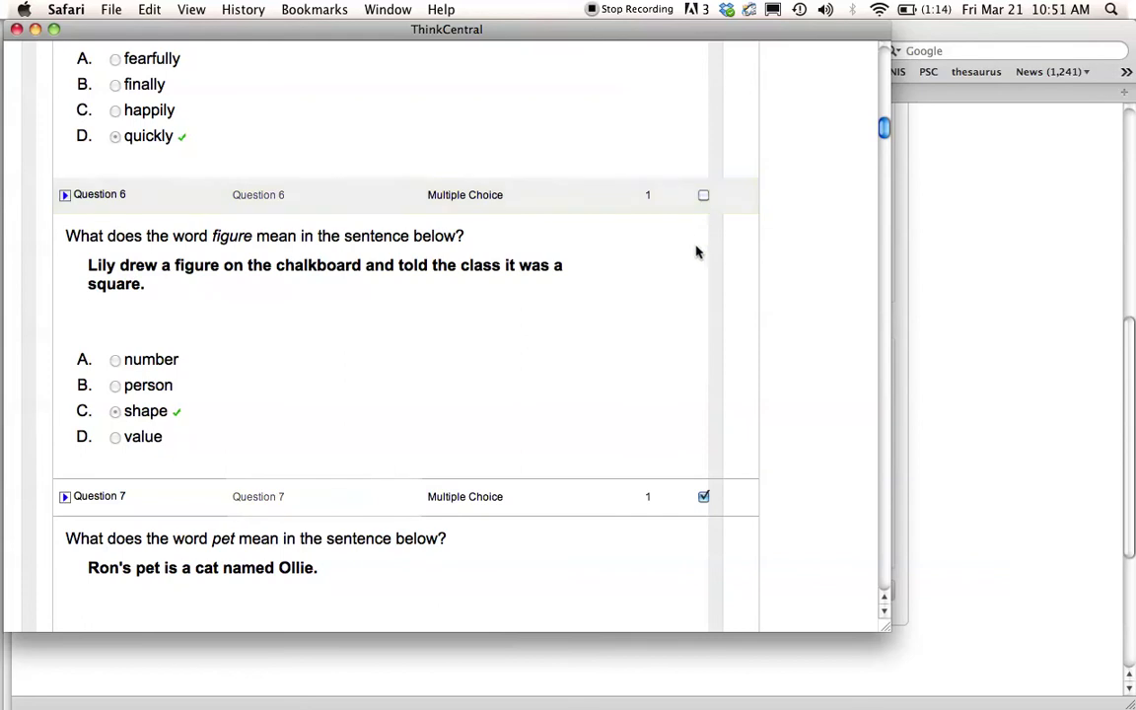
click(703, 196)
- Save the question selection, then save the test and confirm creating the new assignment
drag(883, 136, 845, 607)
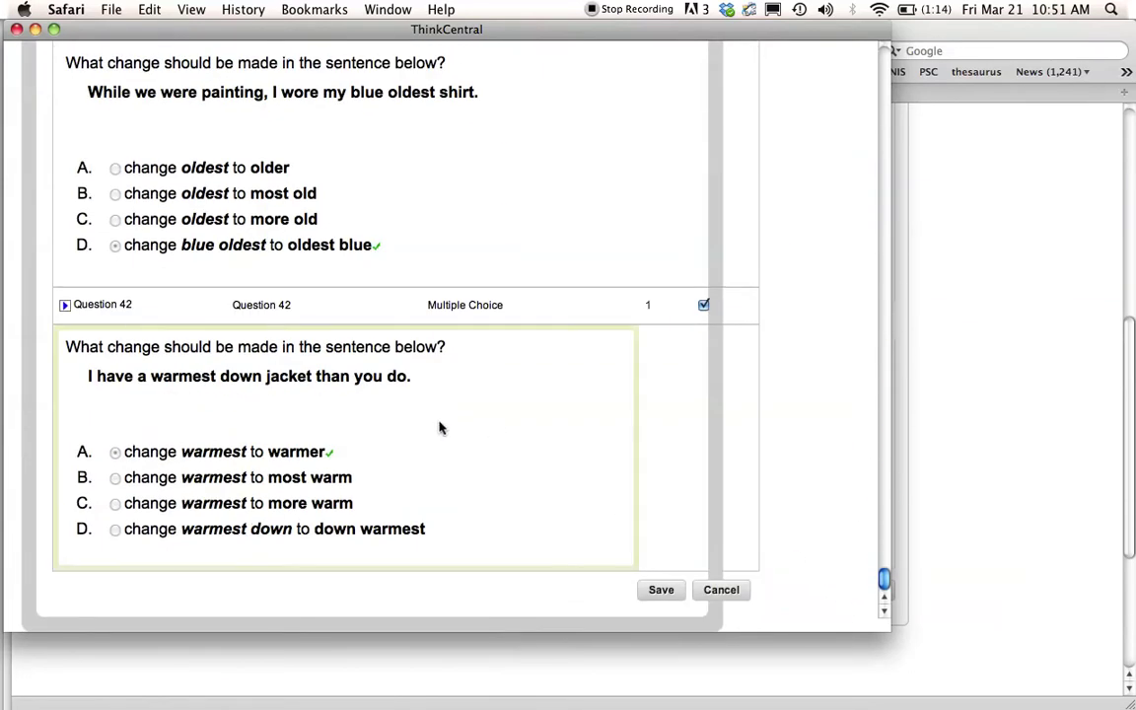
click(659, 591)
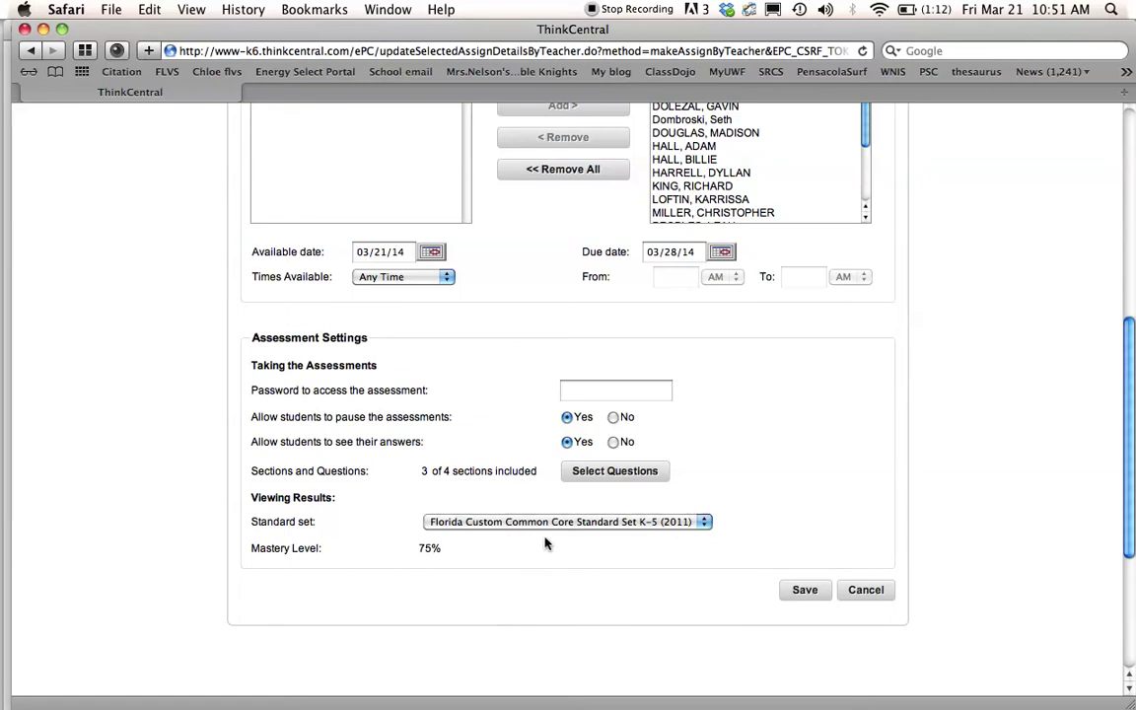
click(792, 592)
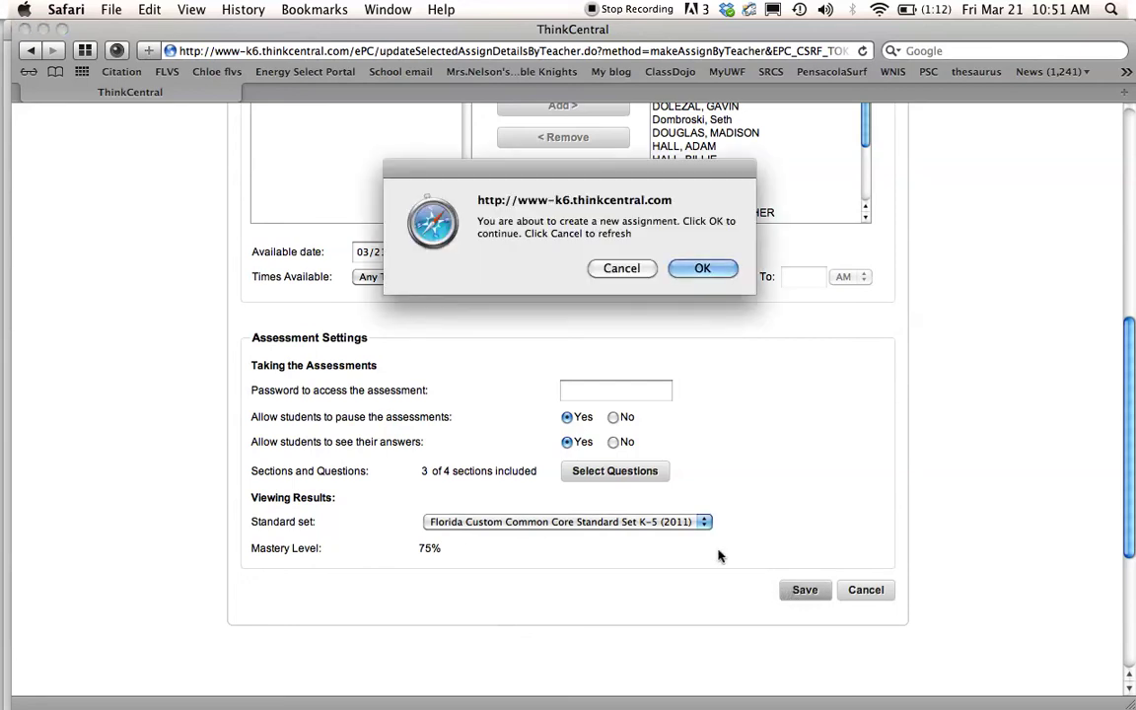
click(716, 276)
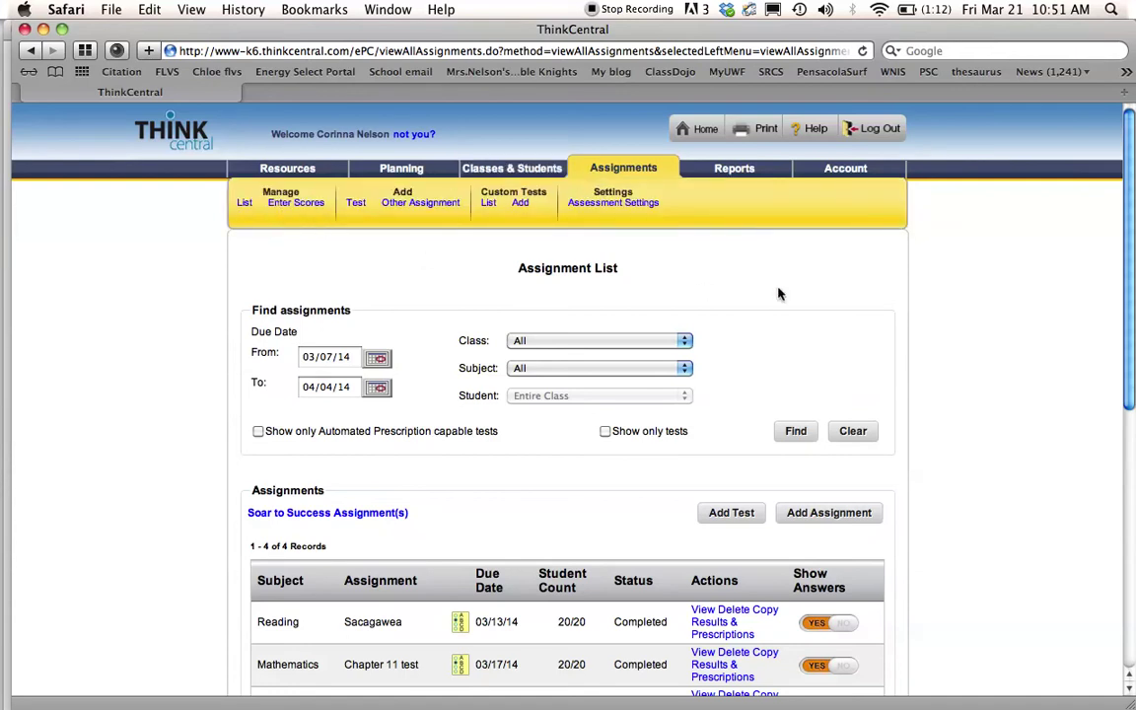
- Open the class results and prescriptions of the Sacagawea reading assignment and review the students' cumulative scores
drag(1131, 306, 1088, 454)
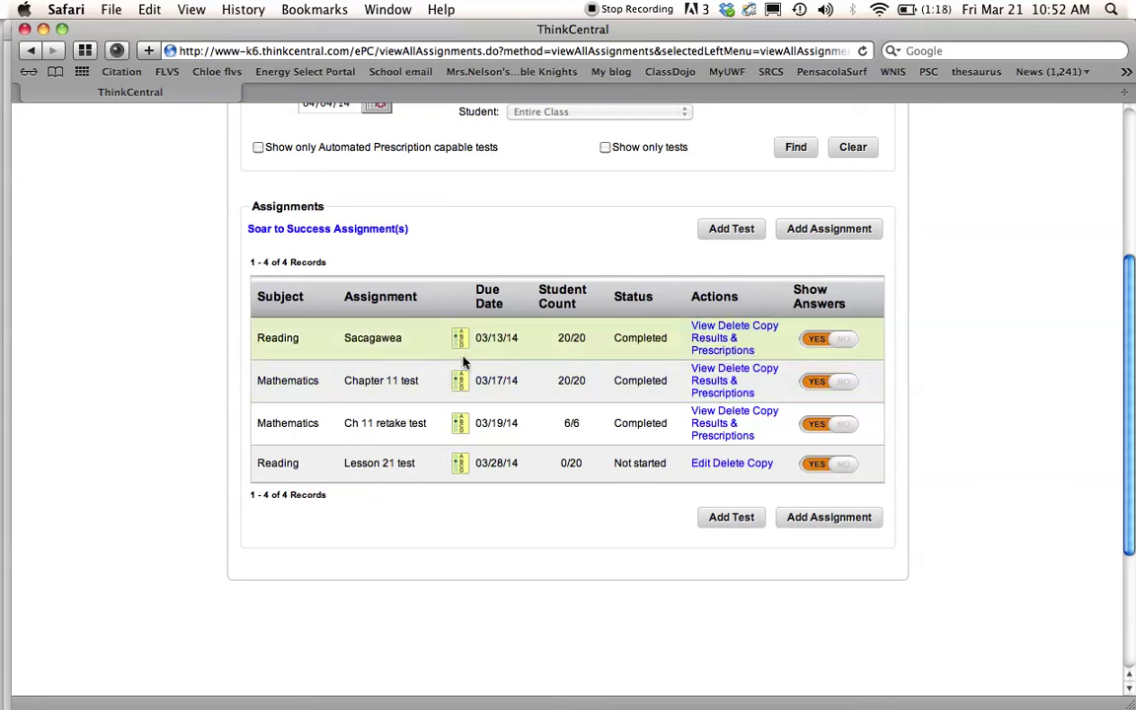
click(697, 344)
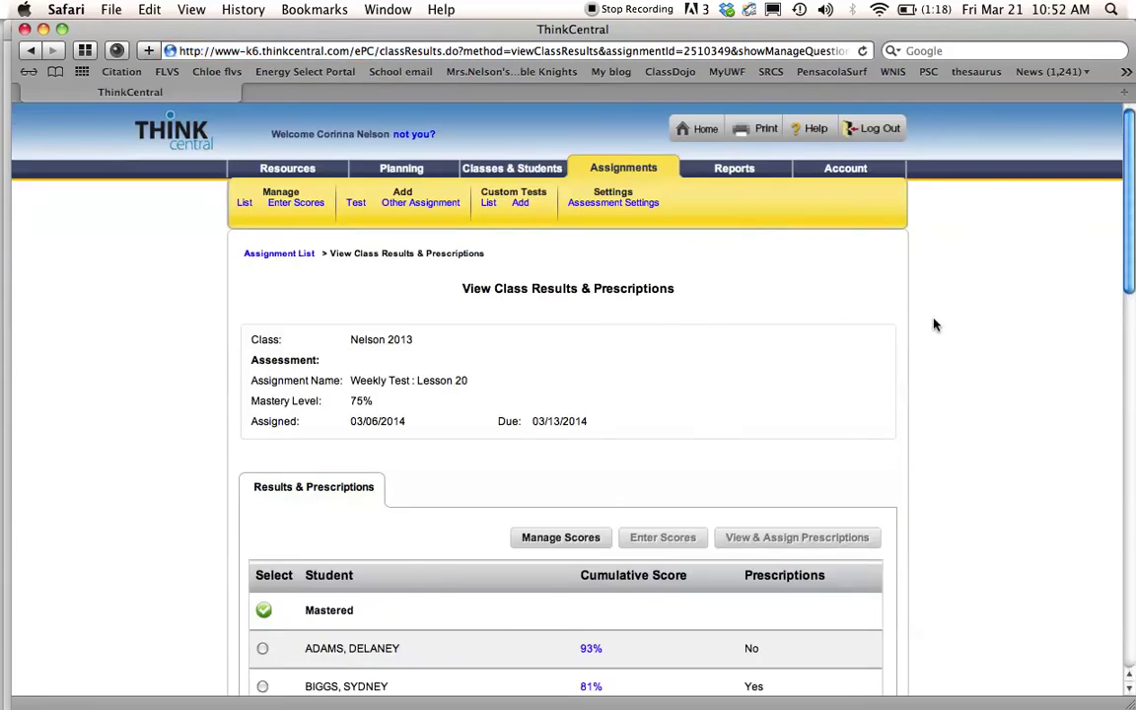
drag(1129, 276, 1101, 418)
scroll(1101, 419, down, 2)
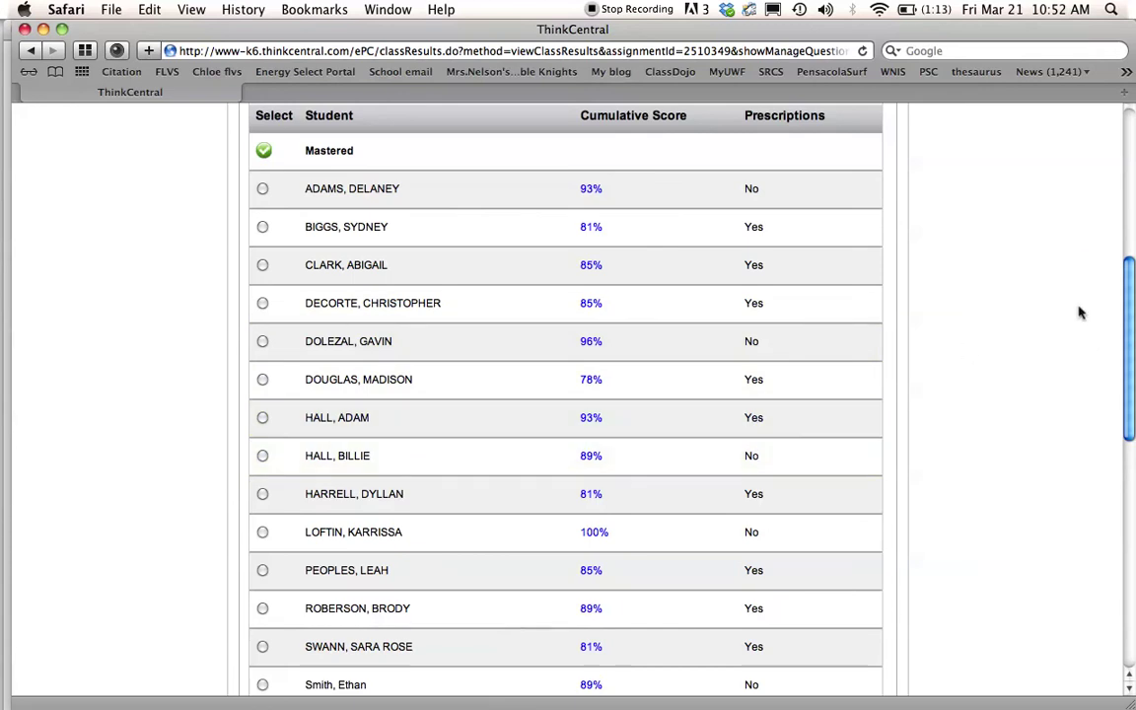
- Select the first student under Not-Mastered, open the view for assigning prescriptions and review the listed standards and student activities
drag(1129, 342, 1111, 483)
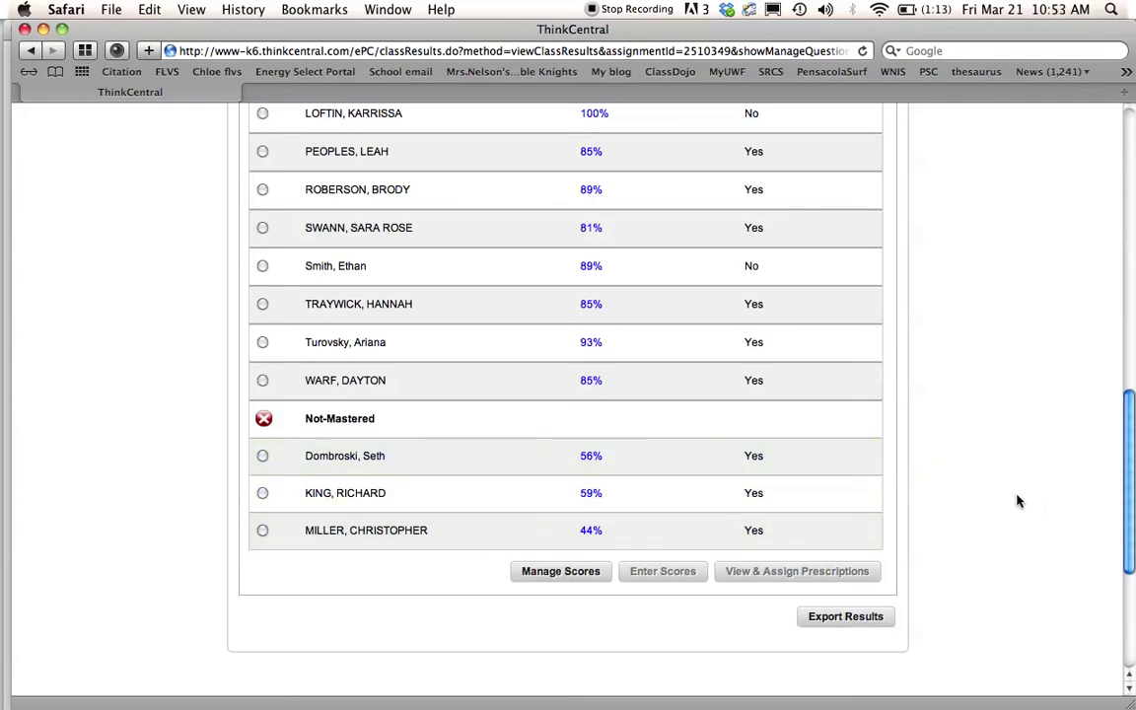
click(262, 456)
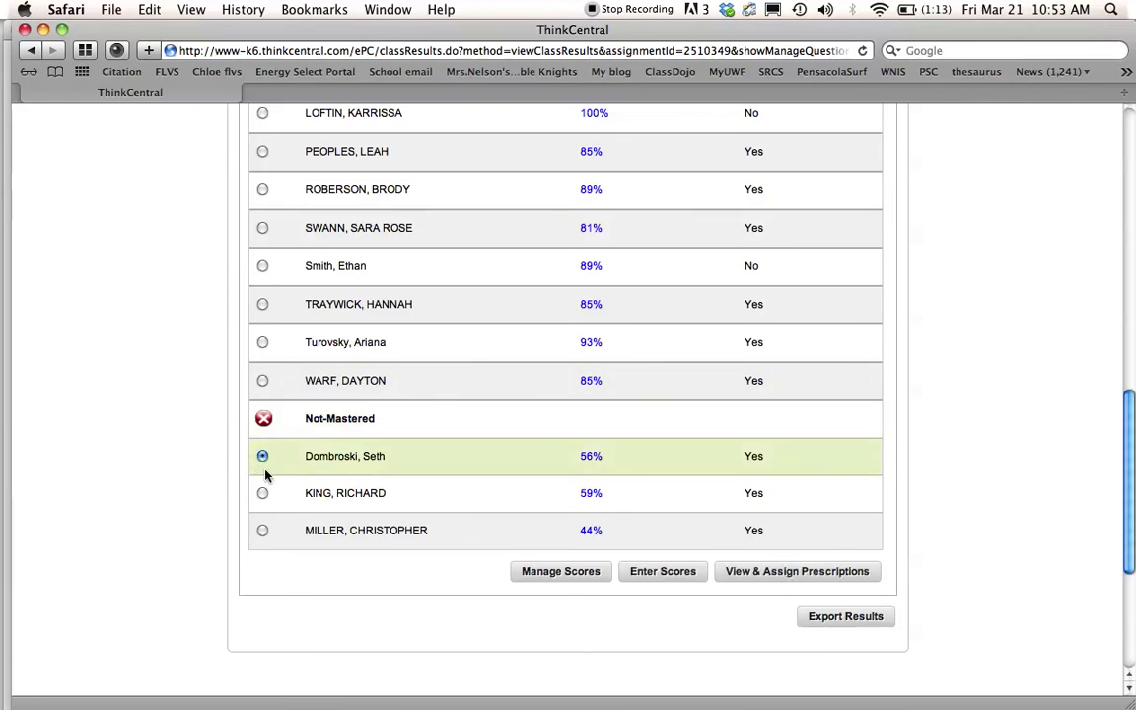
click(754, 572)
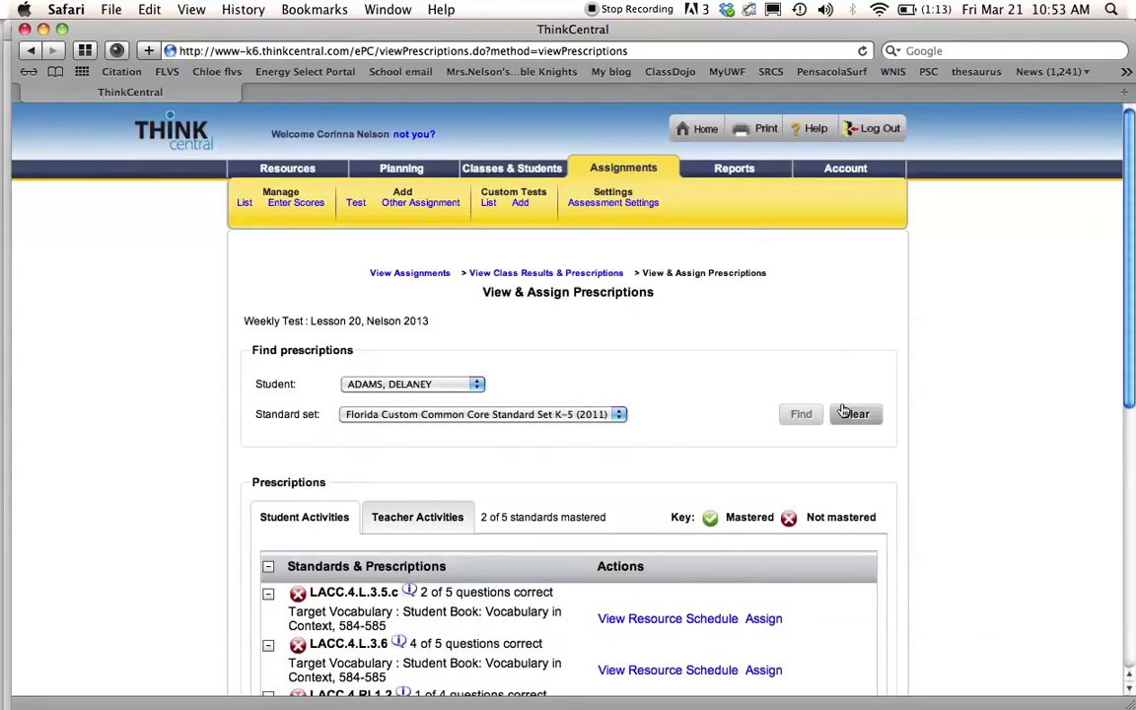
drag(1129, 323, 1129, 435)
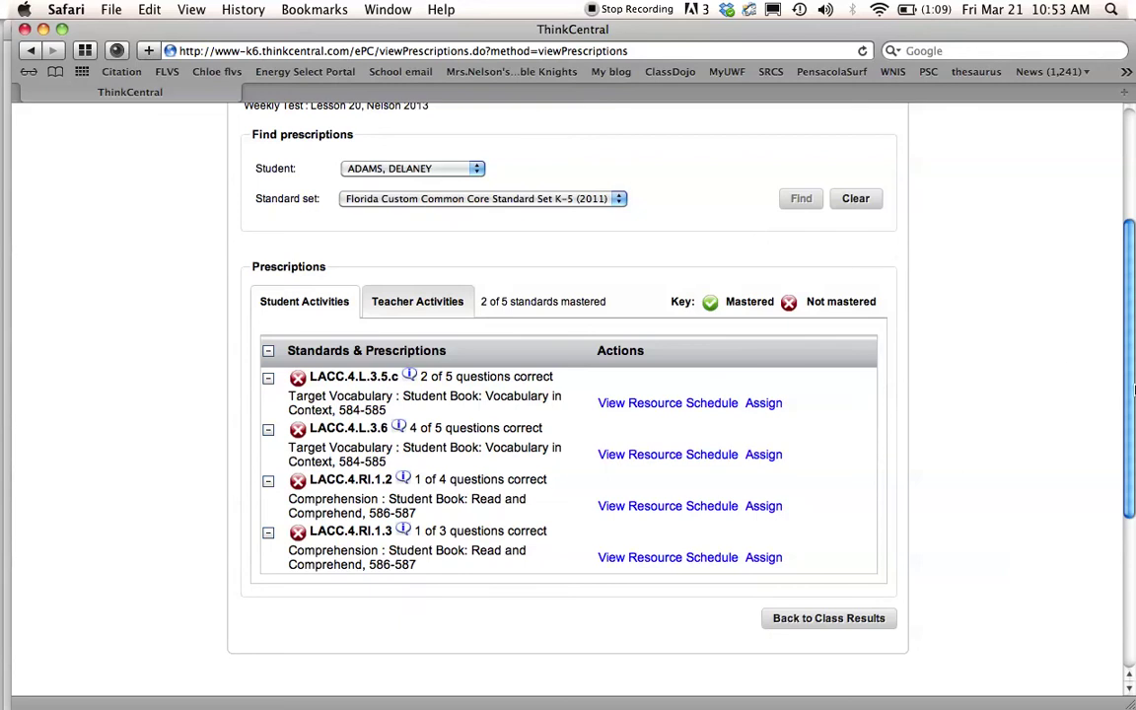
scroll(1129, 388, up, 5)
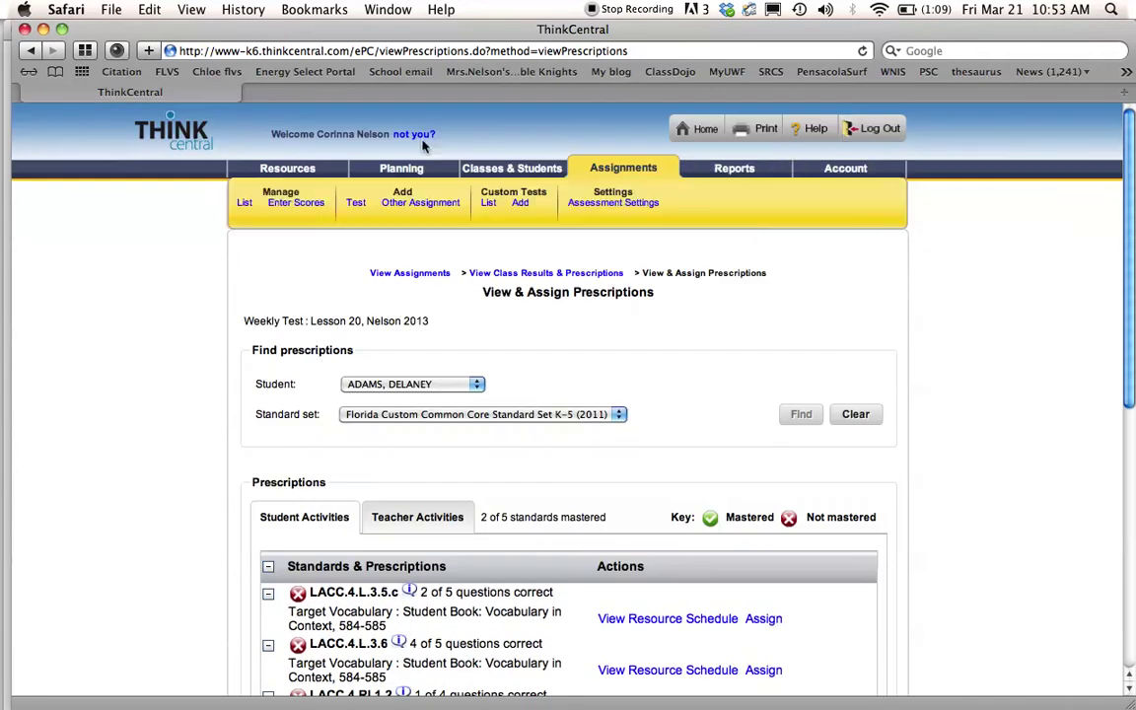
- Move the ThinkCentral browser window aside and close the Journeys Teacher Gateway window behind it
drag(230, 35, 257, 153)
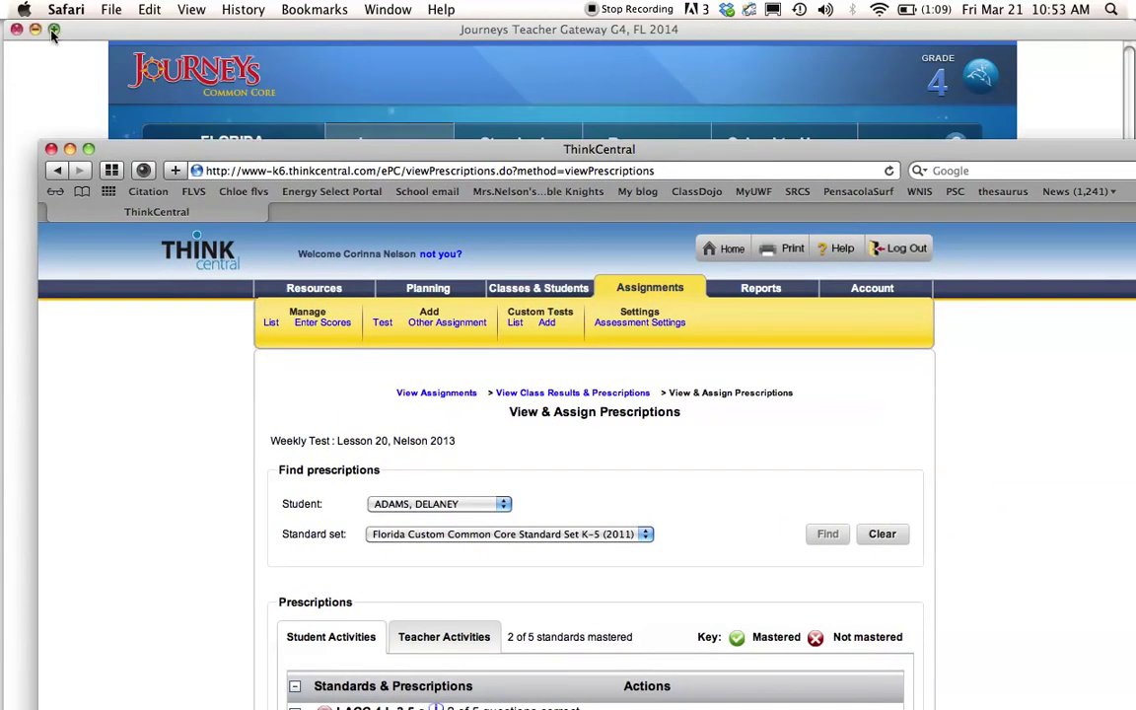
click(15, 30)
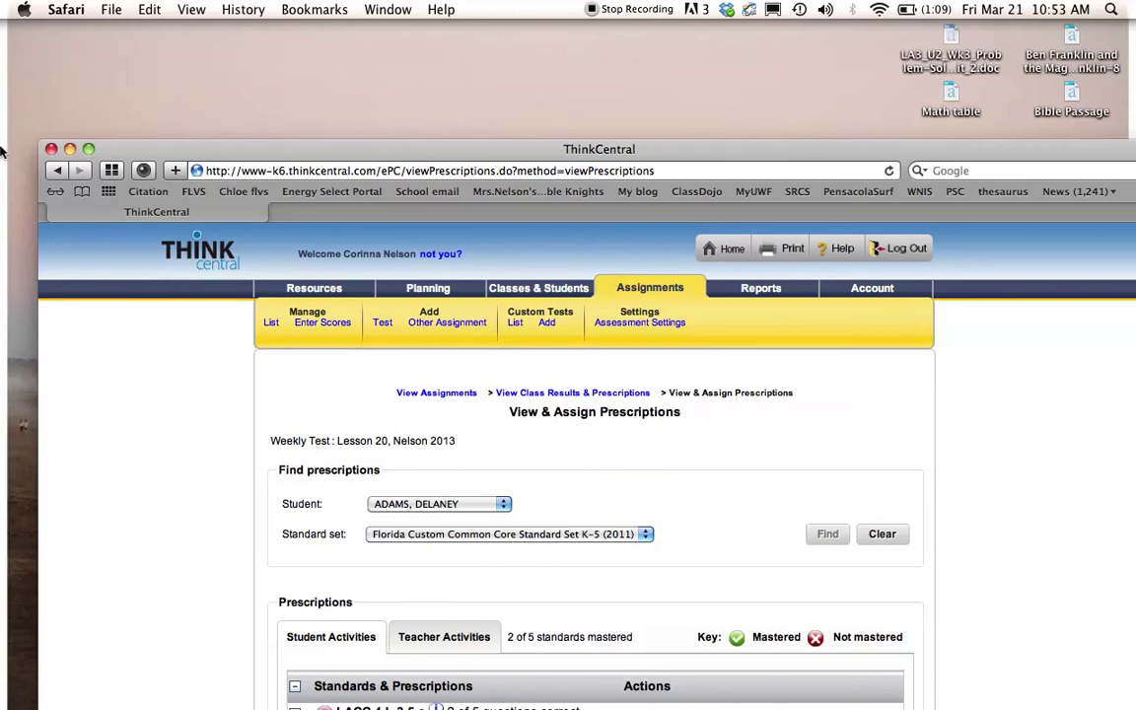
mouse_move(3, 148)
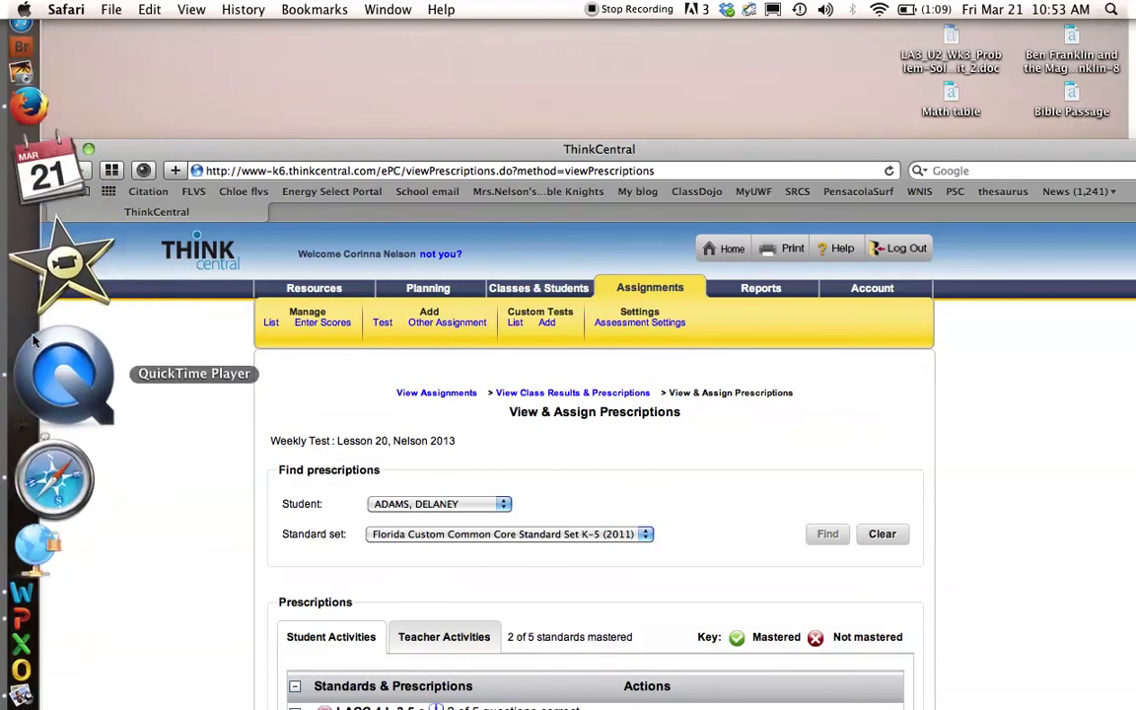